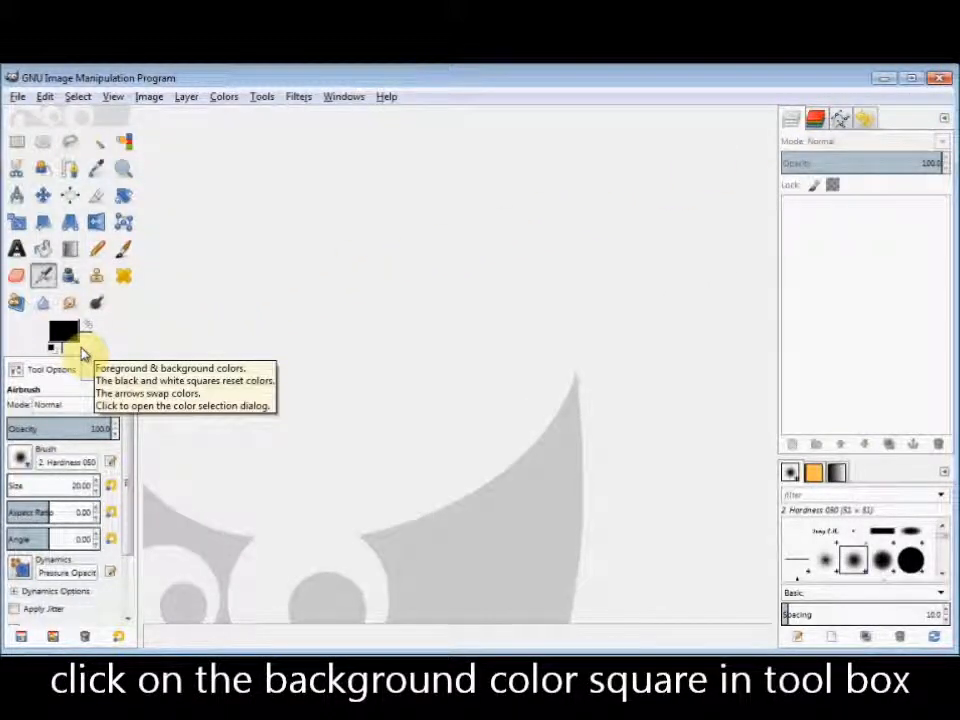
Set the background color to magenta, HTML notation a70c84
left_click(83, 348)
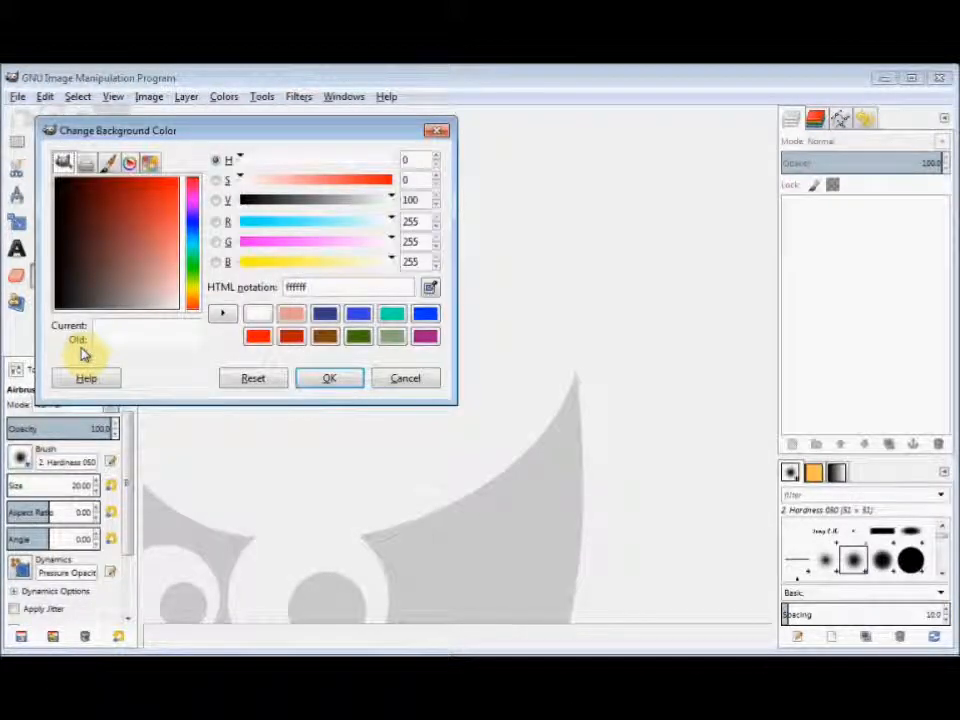
left_click(193, 202)
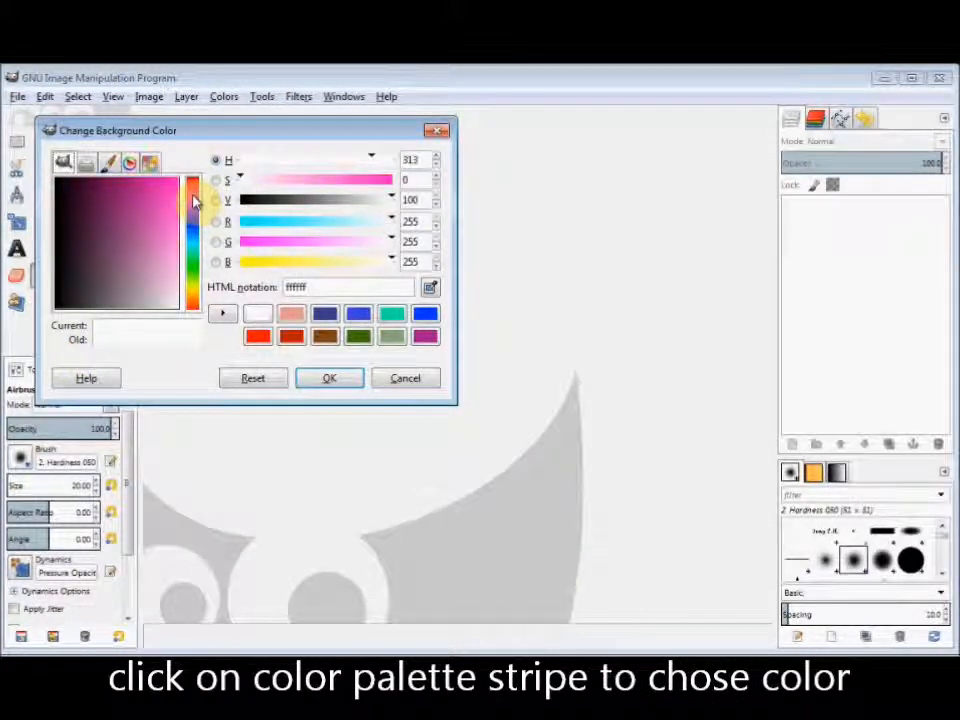
left_click(137, 186)
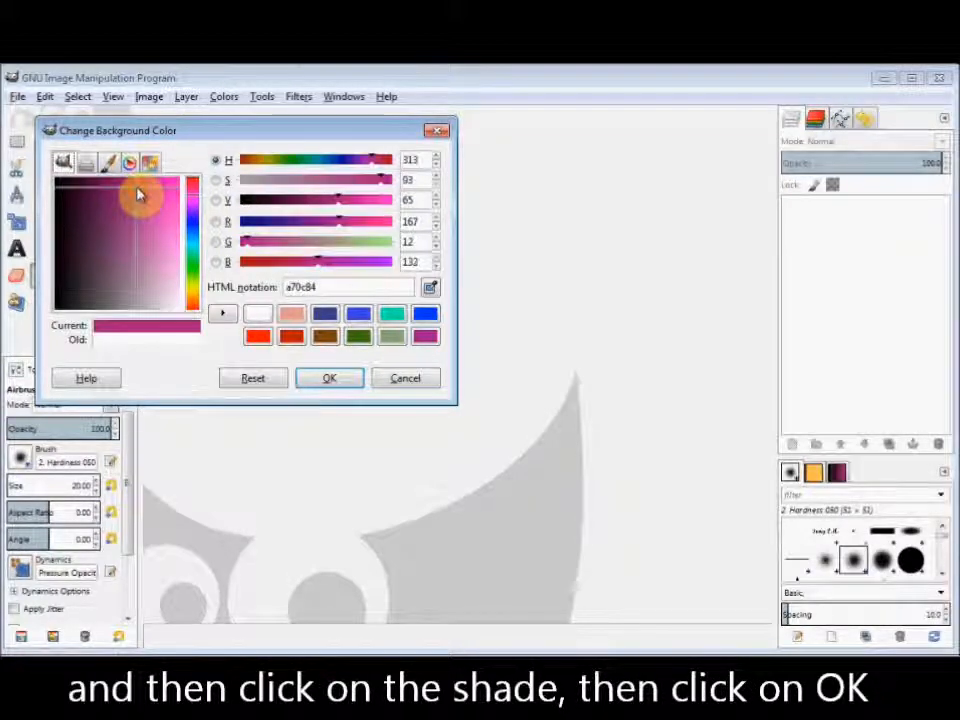
left_click(330, 378)
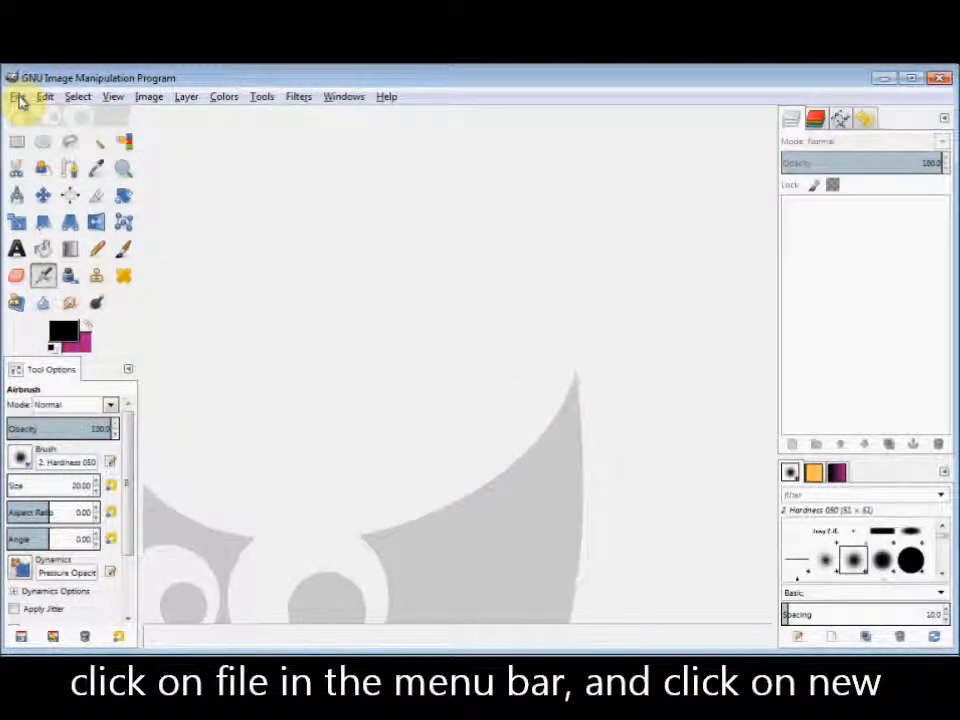
Create a new image at the default size of 640 × 400 px
left_click(19, 98)
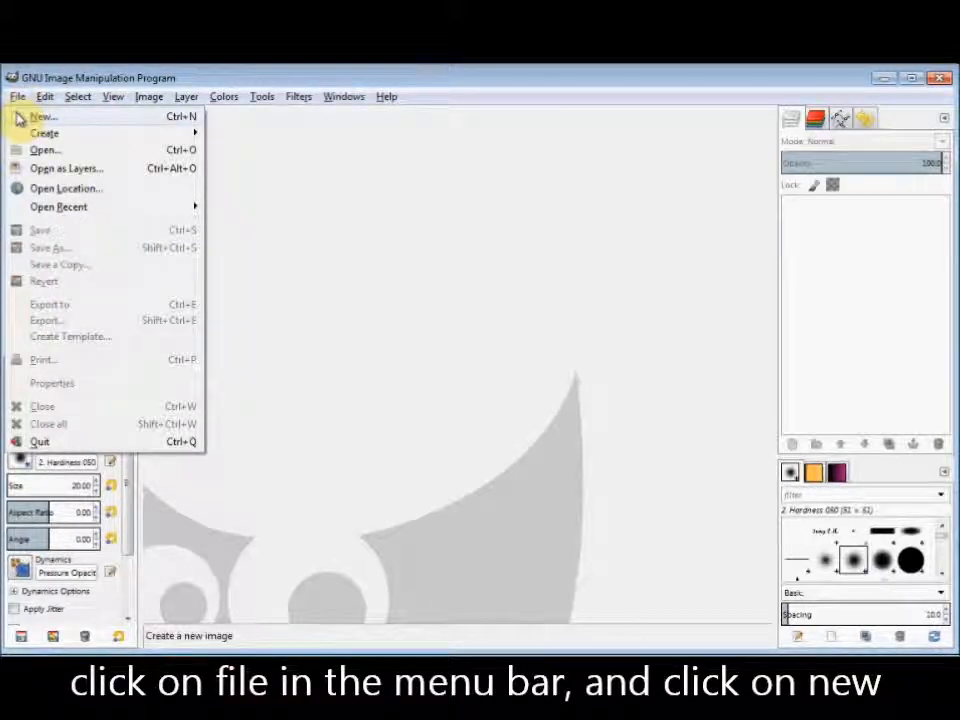
left_click(40, 117)
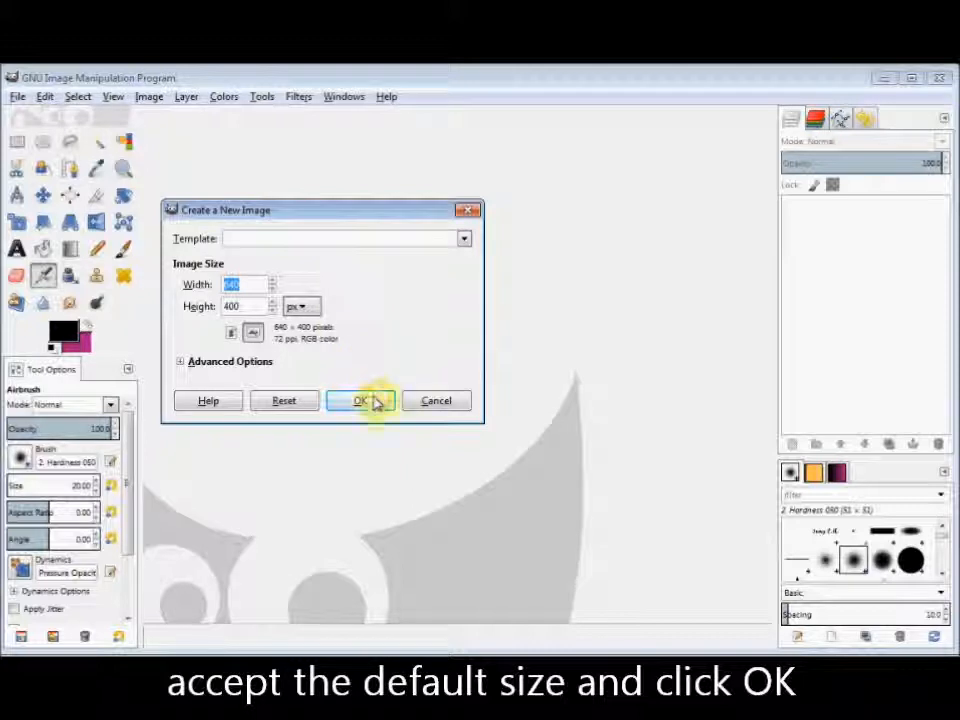
left_click(362, 401)
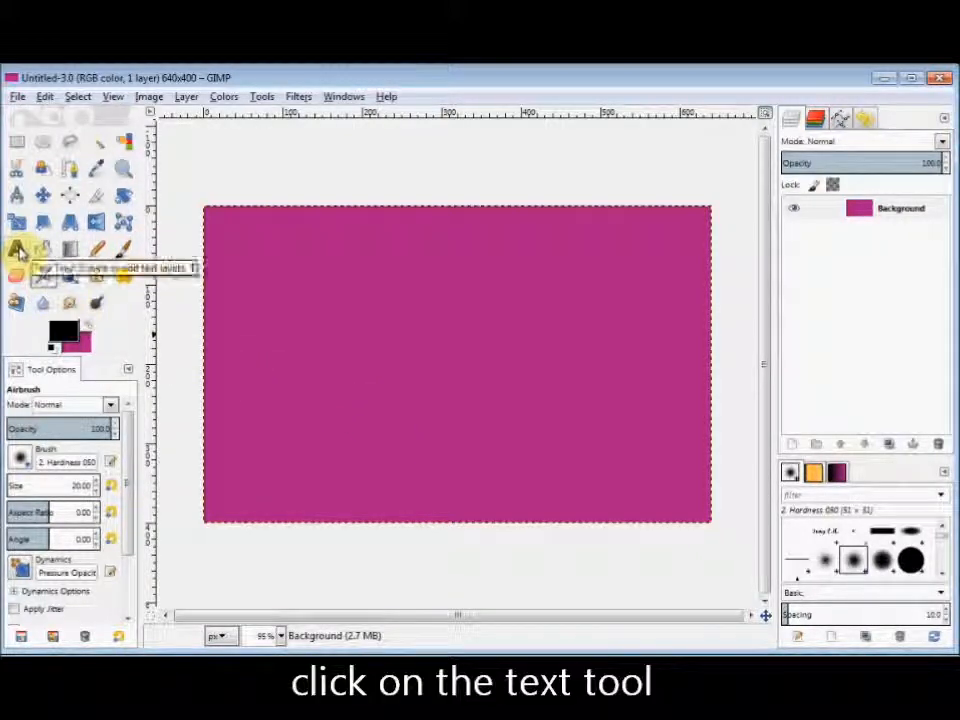
Activate the Text tool and set its font to Rockwell Bold
left_click(18, 250)
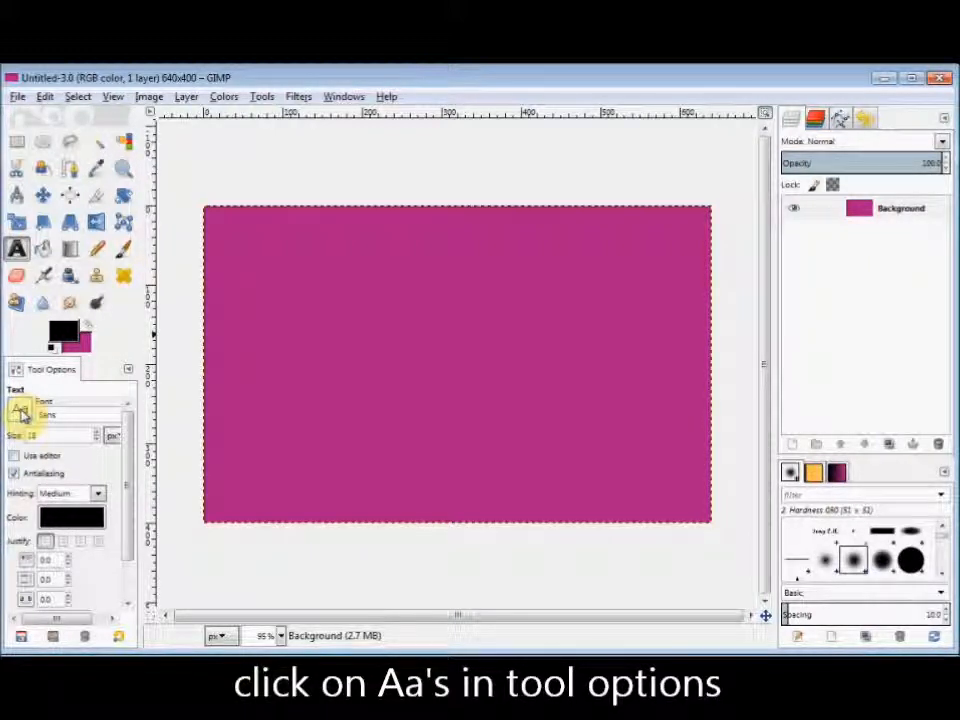
left_click(20, 410)
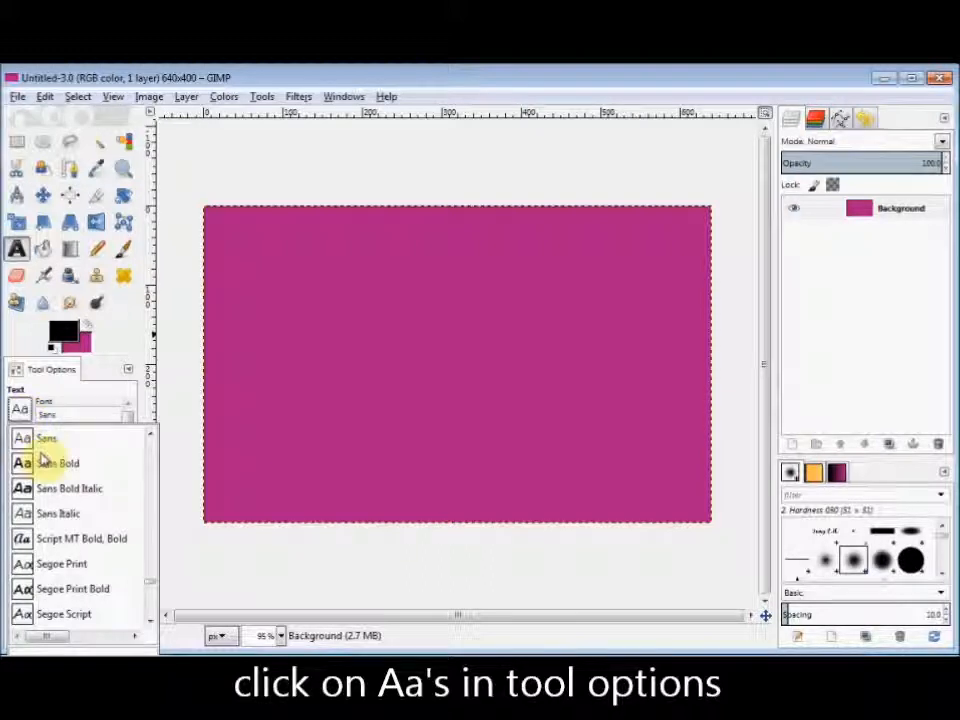
scroll(56, 471, "up", 3)
scroll(56, 472, "up", 5)
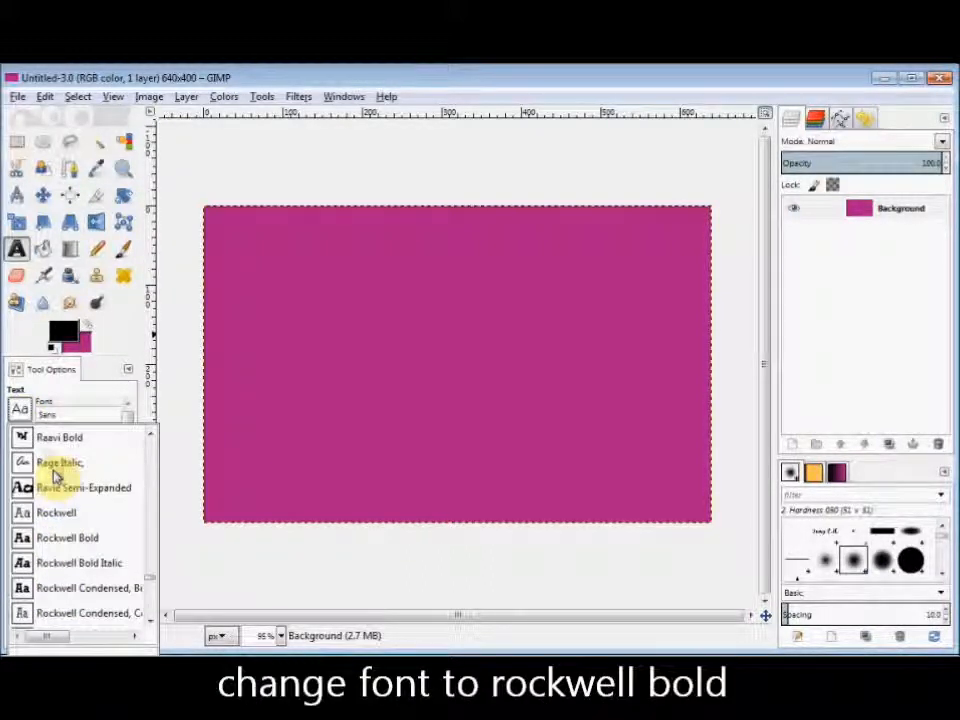
scroll(55, 477, "up", 1)
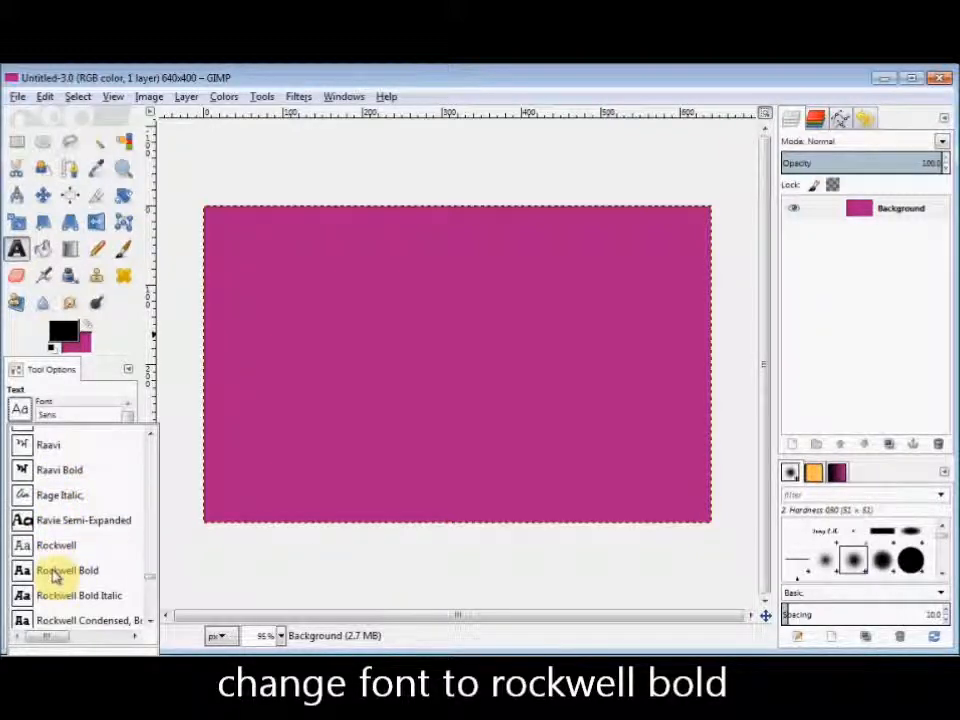
left_click(55, 571)
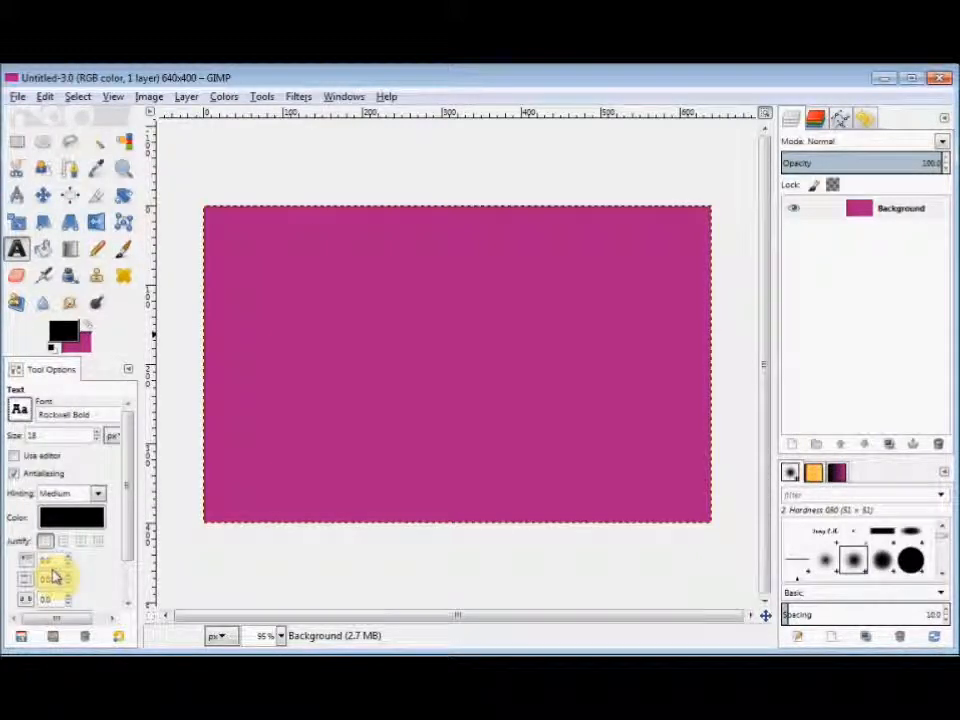
Set the text size to 50 px and the text color to white
left_click(36, 435)
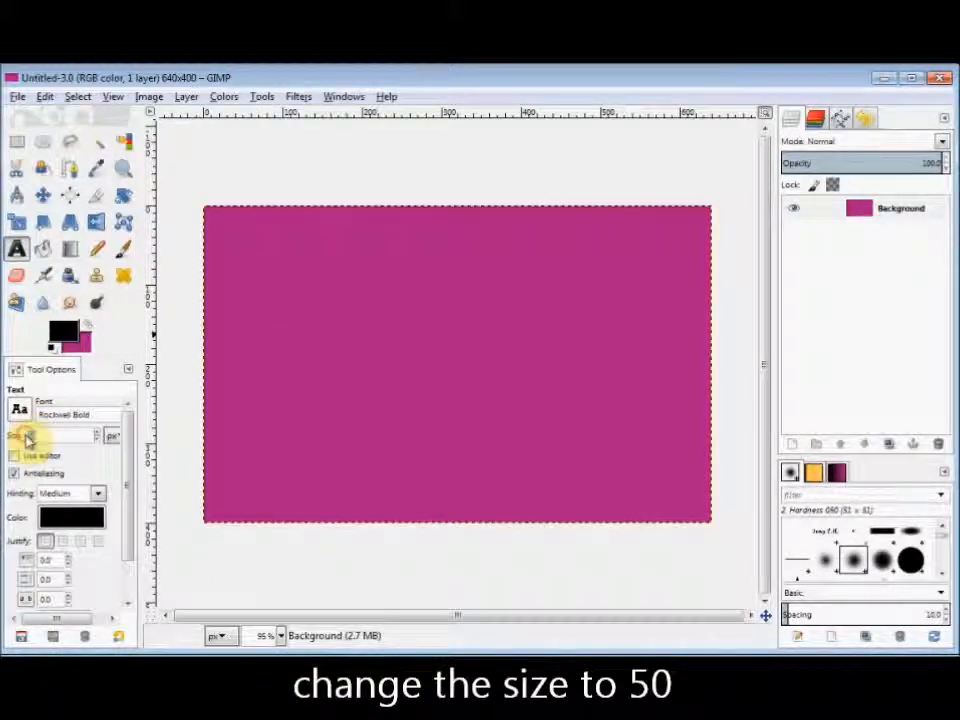
type("50")
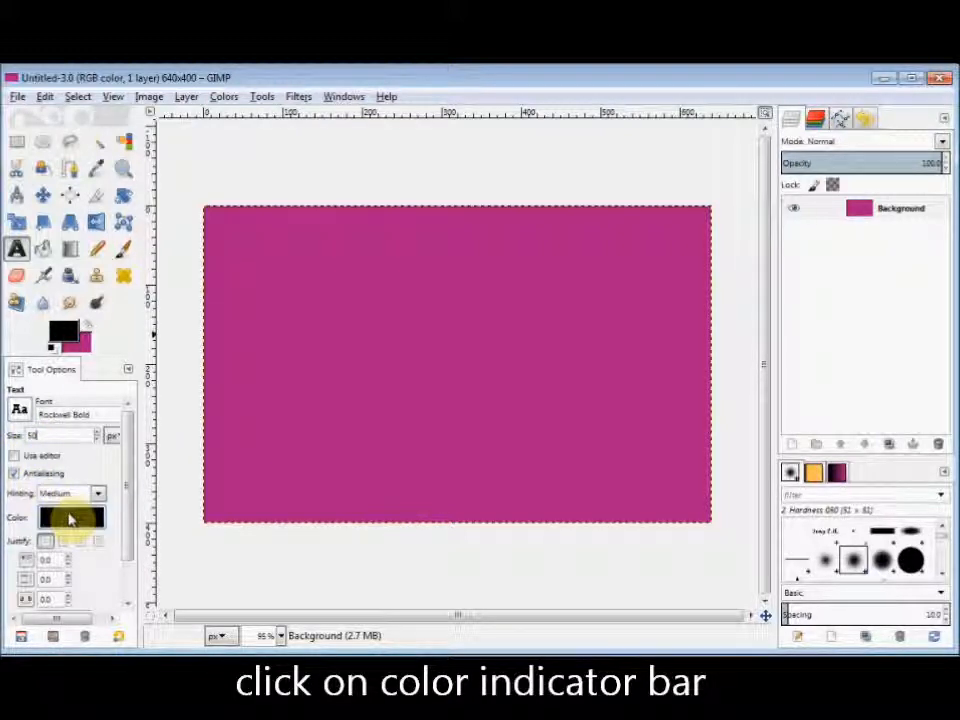
left_click(70, 519)
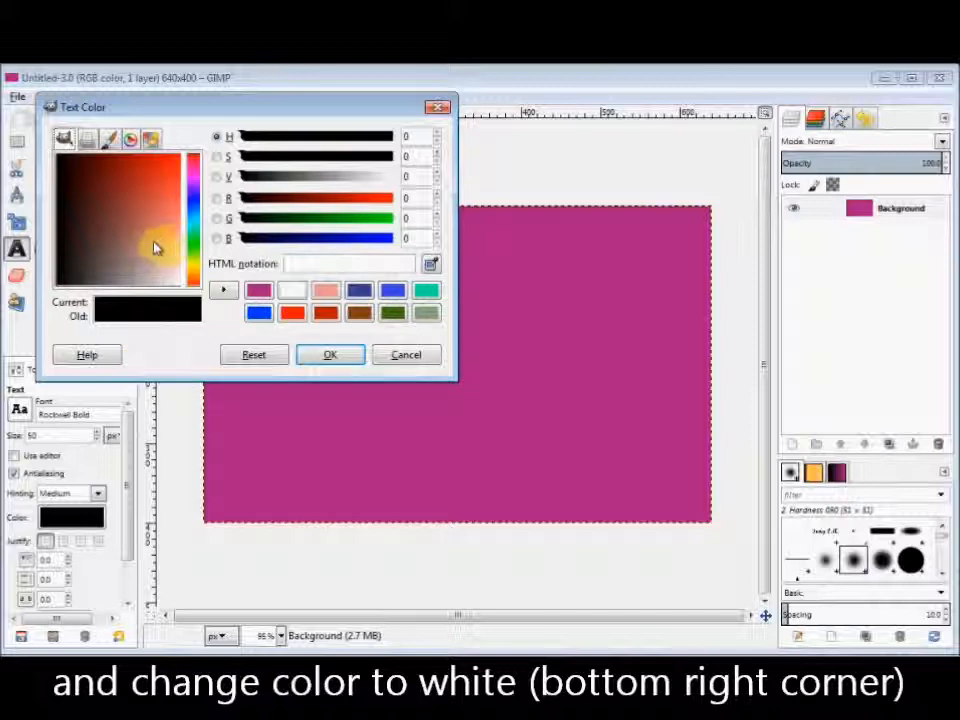
left_click_drag(155, 247, 180, 281)
left_click(334, 362)
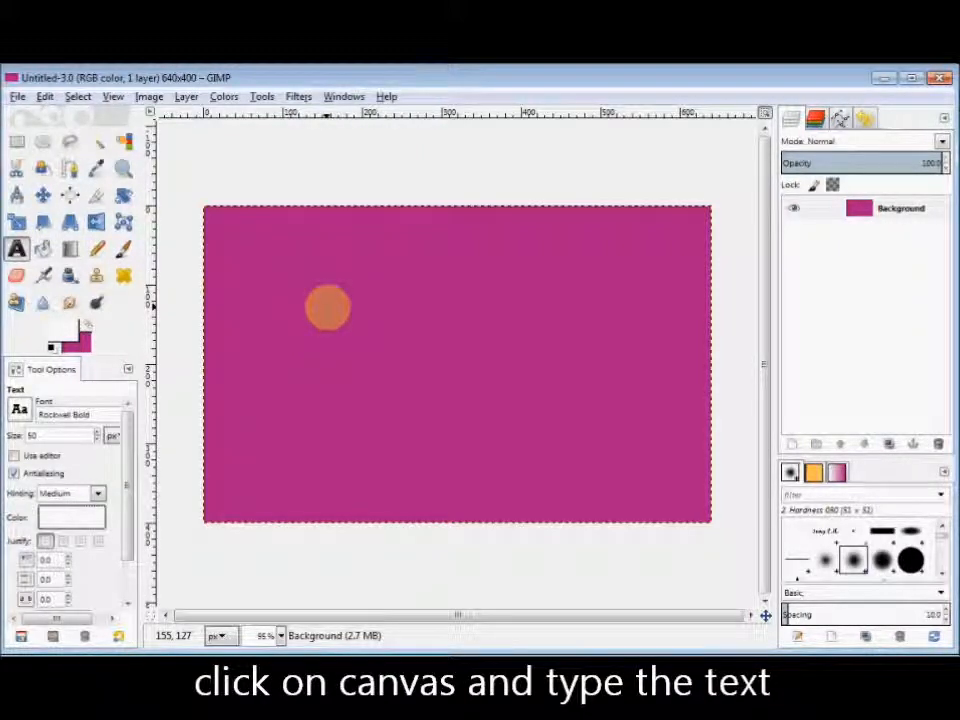
Add the text "REFLECTION" to the canvas, starting slightly above and left of its center
left_click(328, 305)
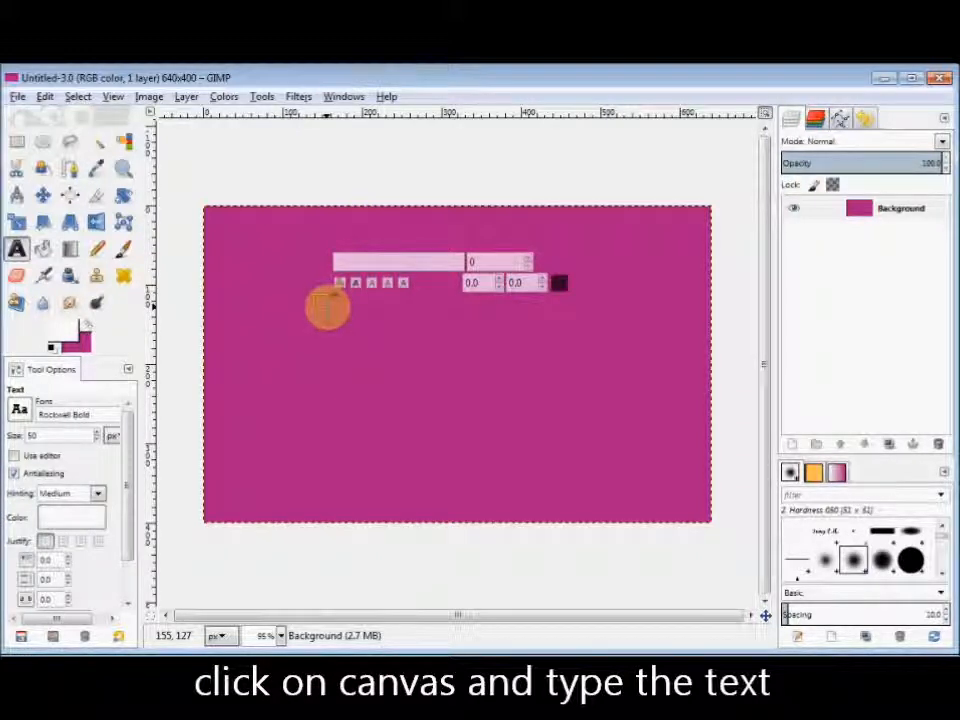
type("R")
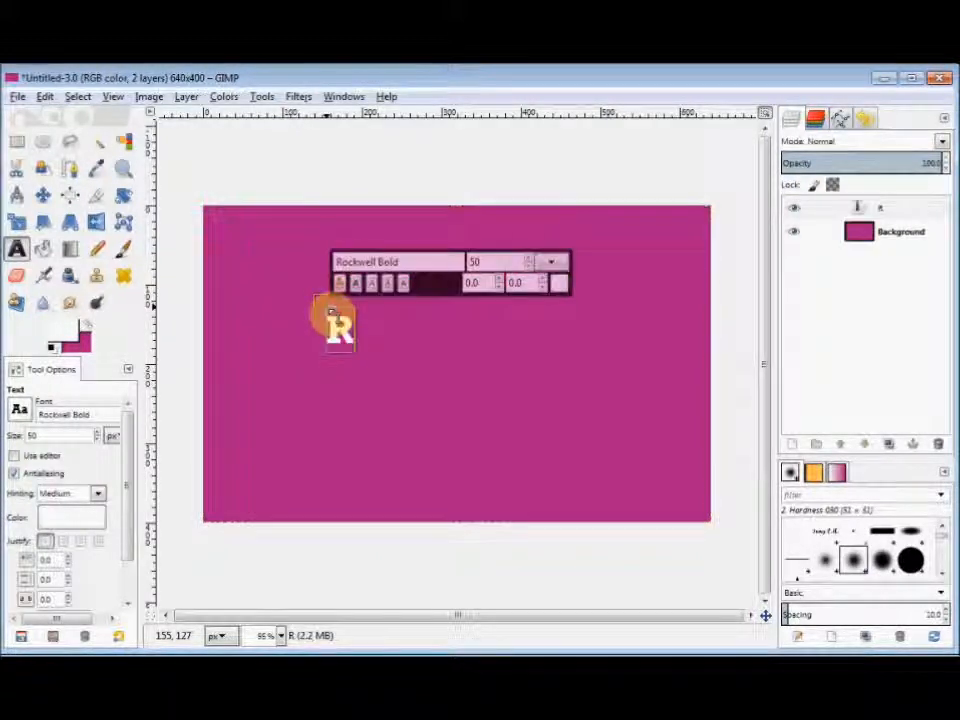
type("EFLE")
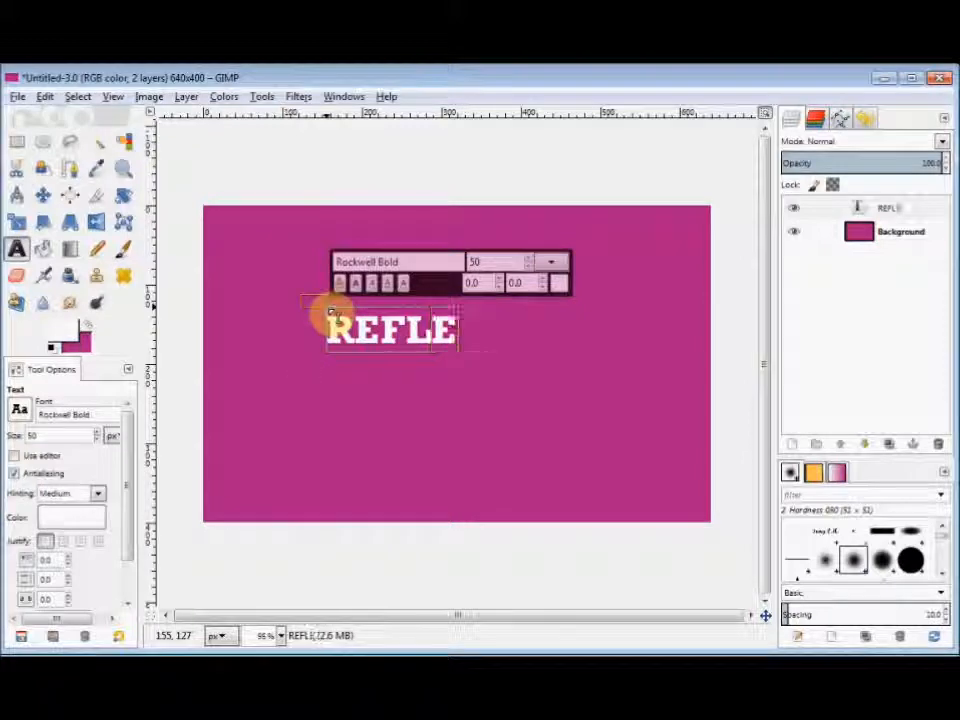
type("CT")
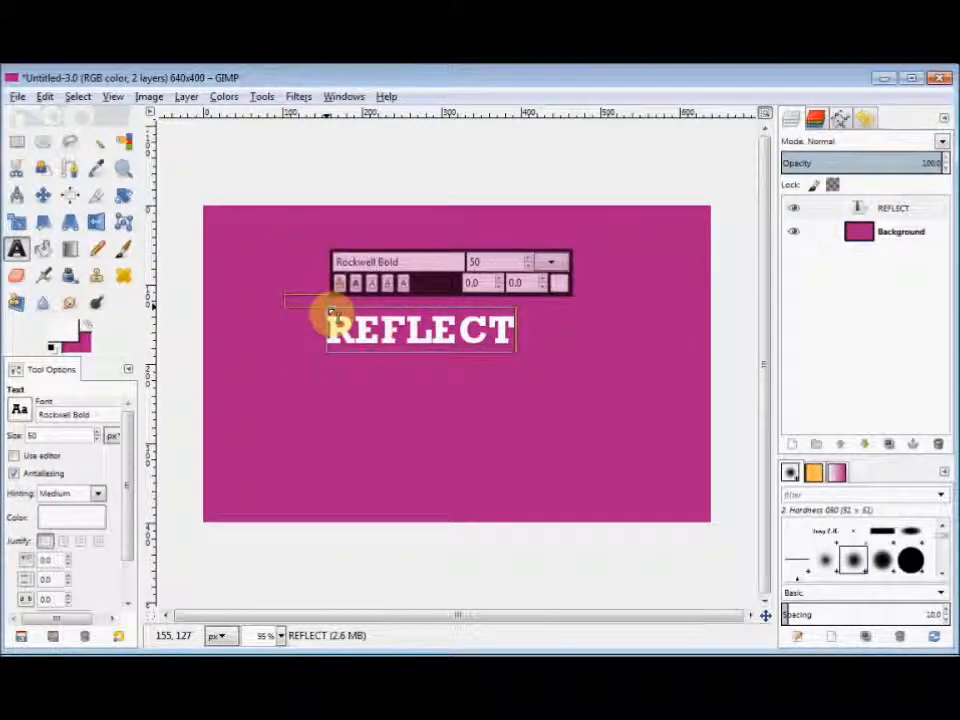
type("ION")
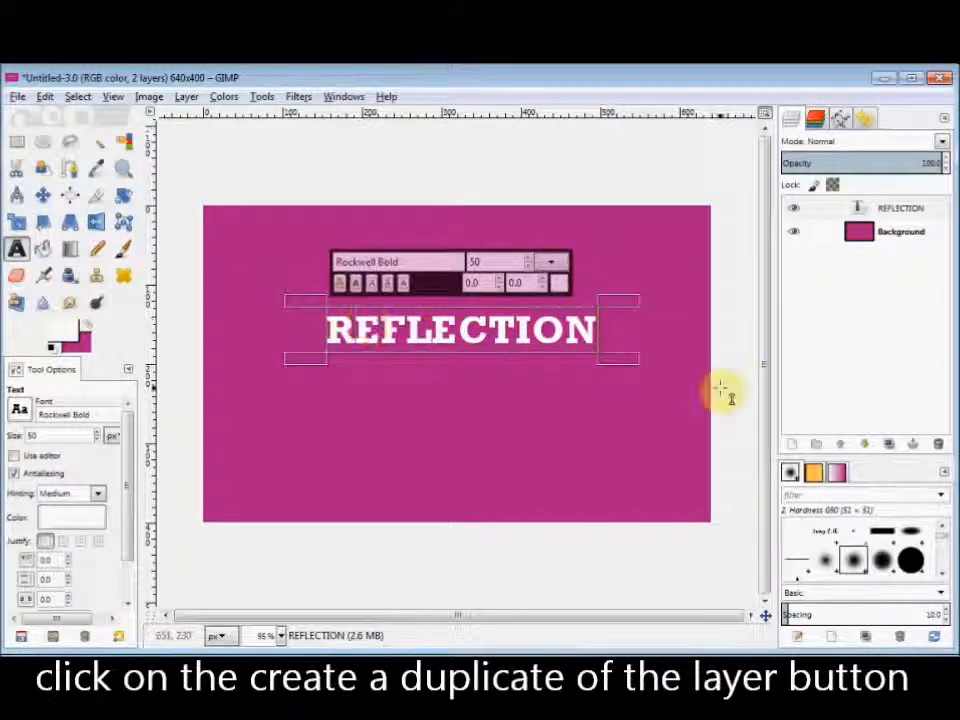
Duplicate the REFLECTION text layer and move the copy straight down, just beneath the original word
left_click(887, 446)
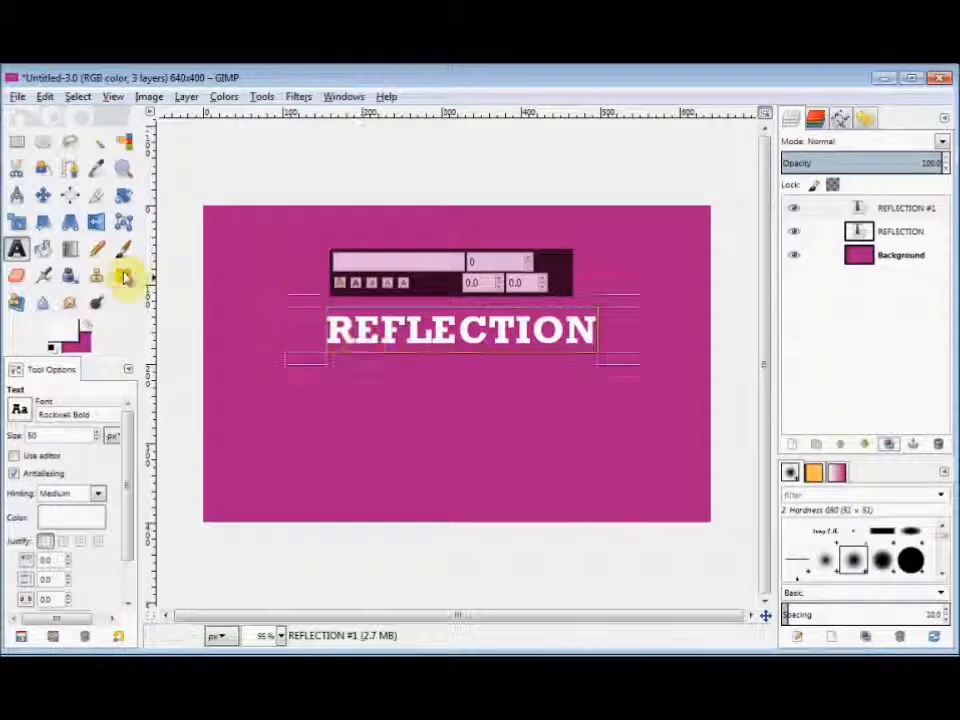
left_click(43, 194)
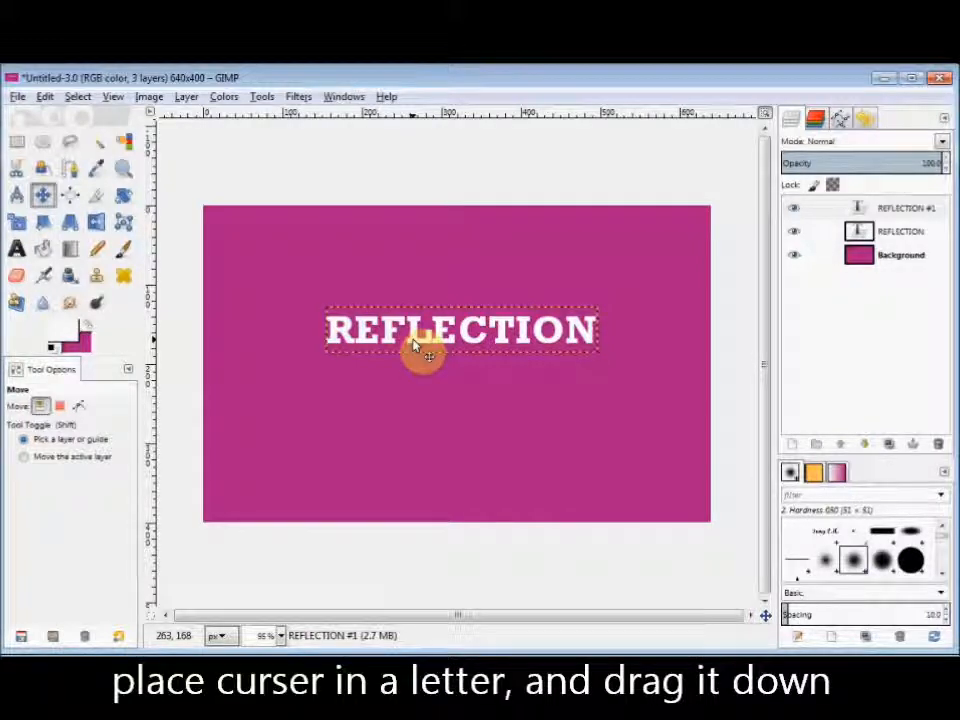
left_click_drag(414, 344, 414, 372)
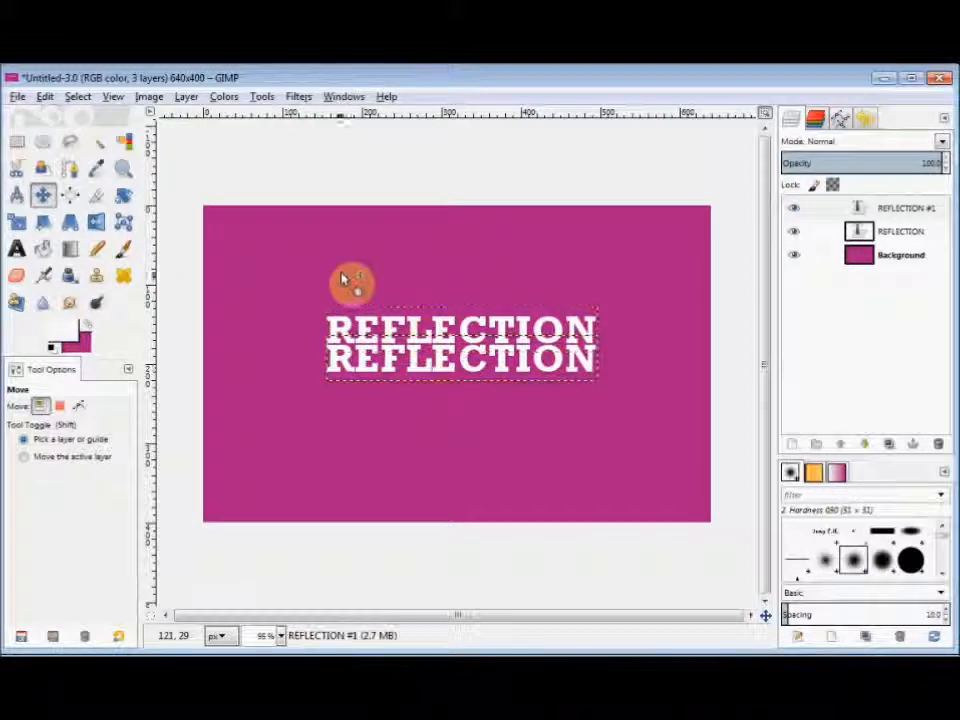
Flip the duplicated REFLECTION layer vertically
left_click(189, 100)
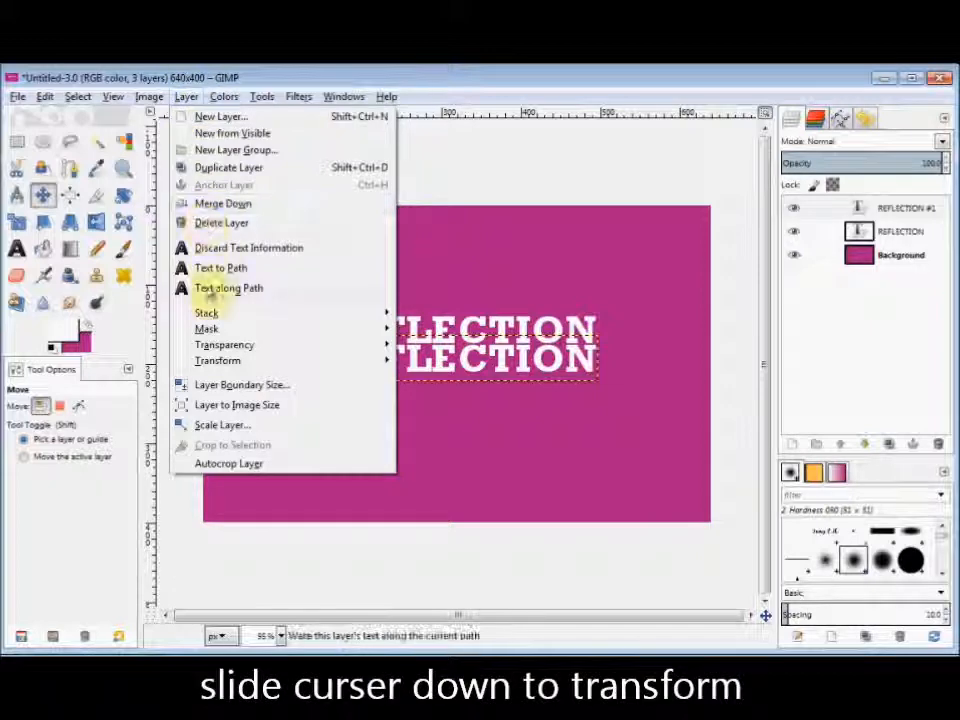
mouse_move(222, 364)
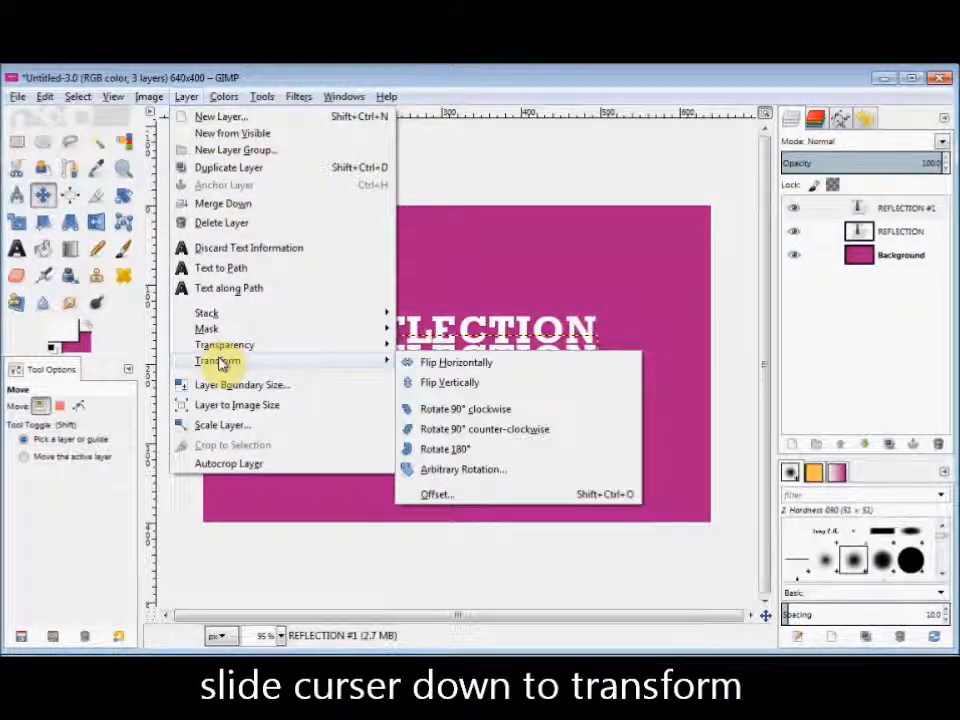
left_click(434, 388)
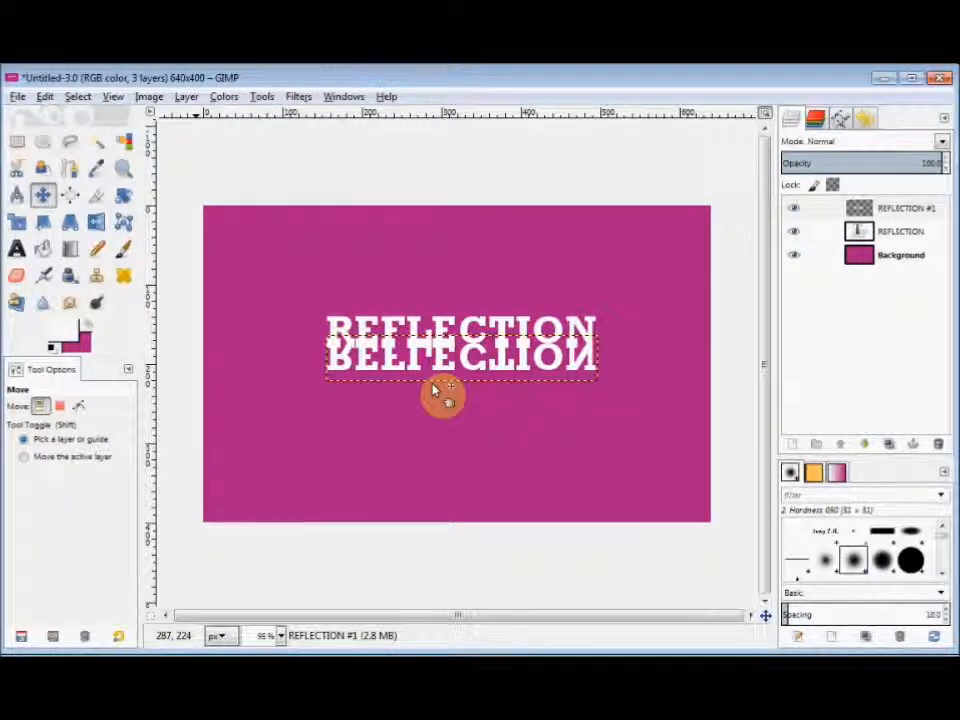
Scale the flipped text layer downward to nearly double its height, keeping its width and top edge in place
left_click(18, 224)
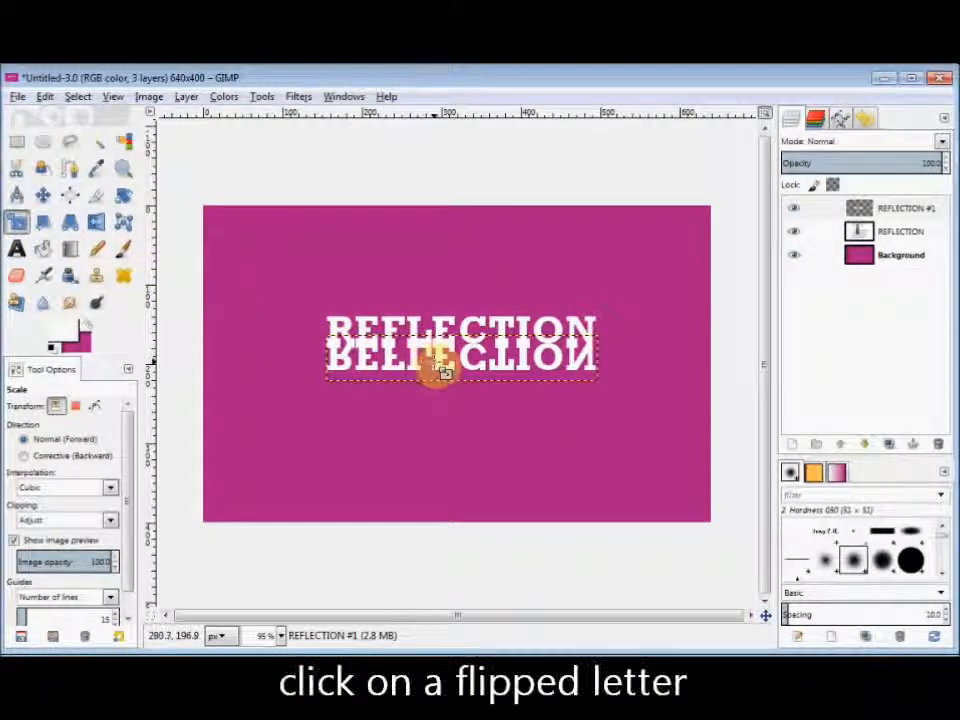
left_click(440, 368)
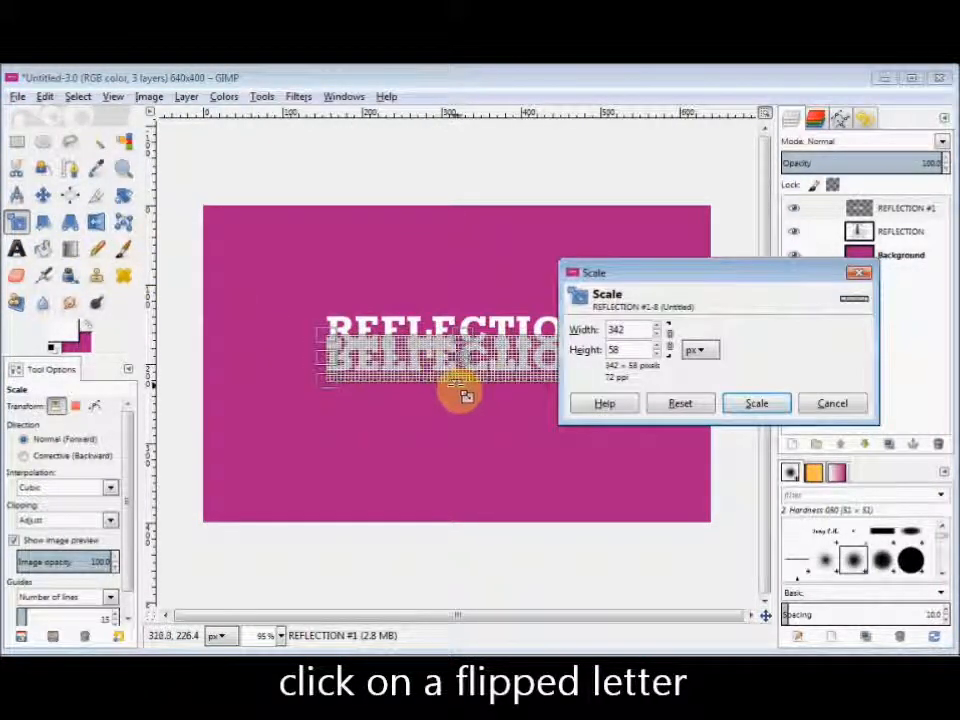
left_click_drag(463, 390, 464, 430)
left_click(759, 405)
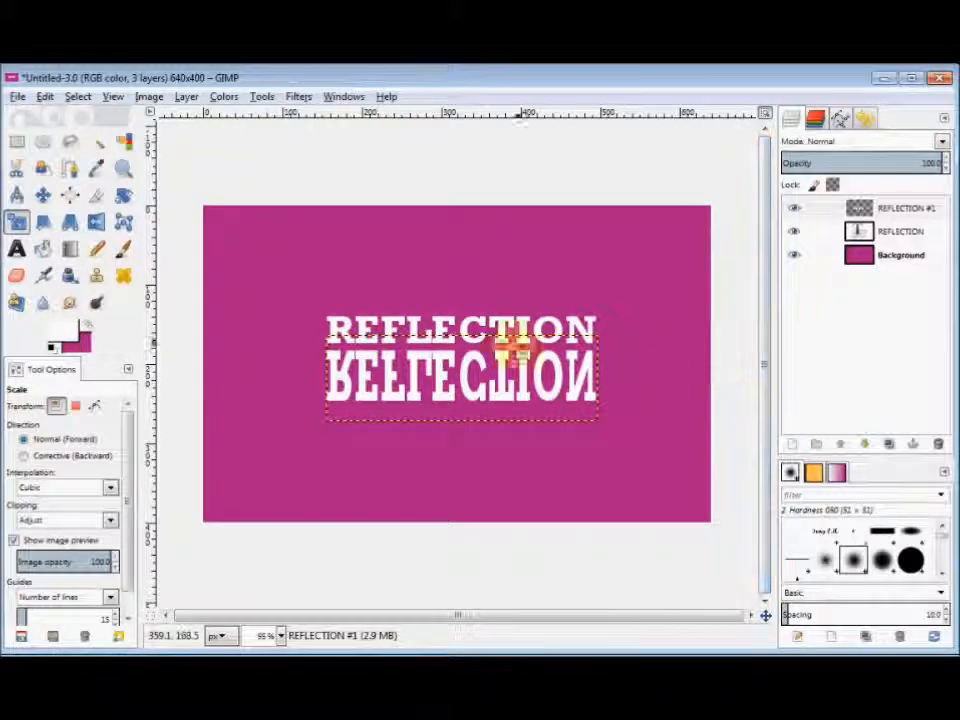
Apply a Perspective transform to the flipped text, pulling both lower corners outward and slightly down so it widens toward the bottom
left_click(69, 224)
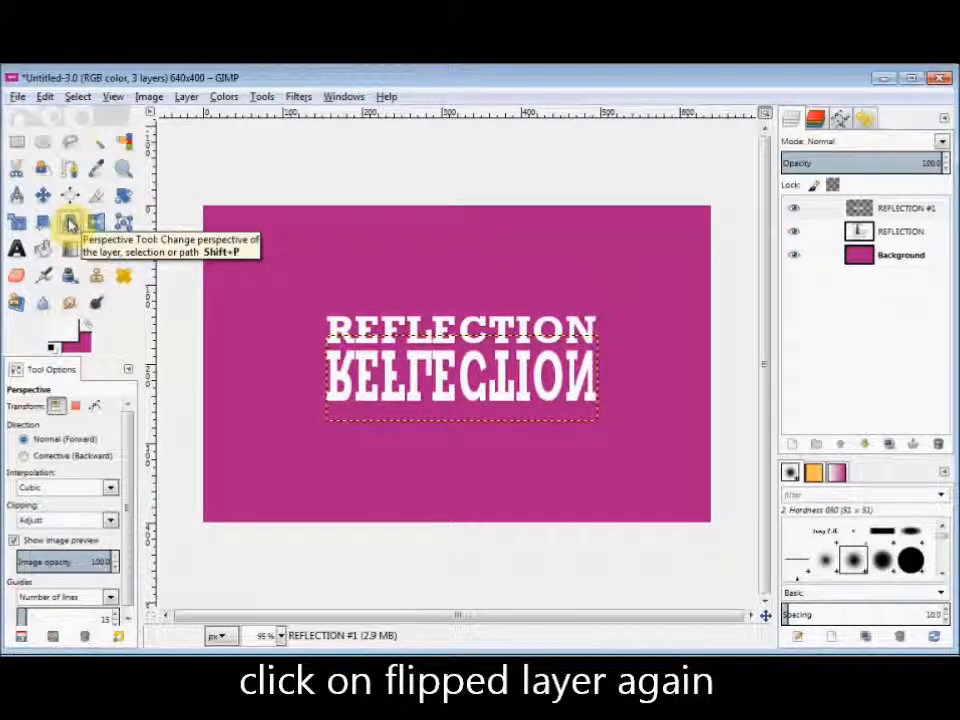
left_click(450, 405)
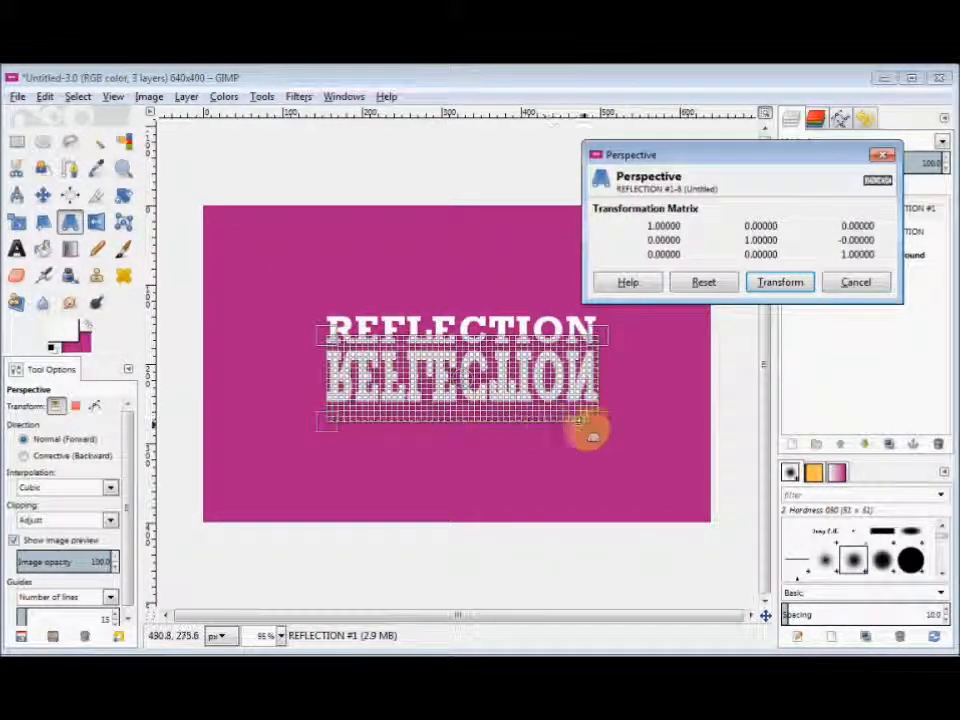
left_click_drag(597, 421, 661, 429)
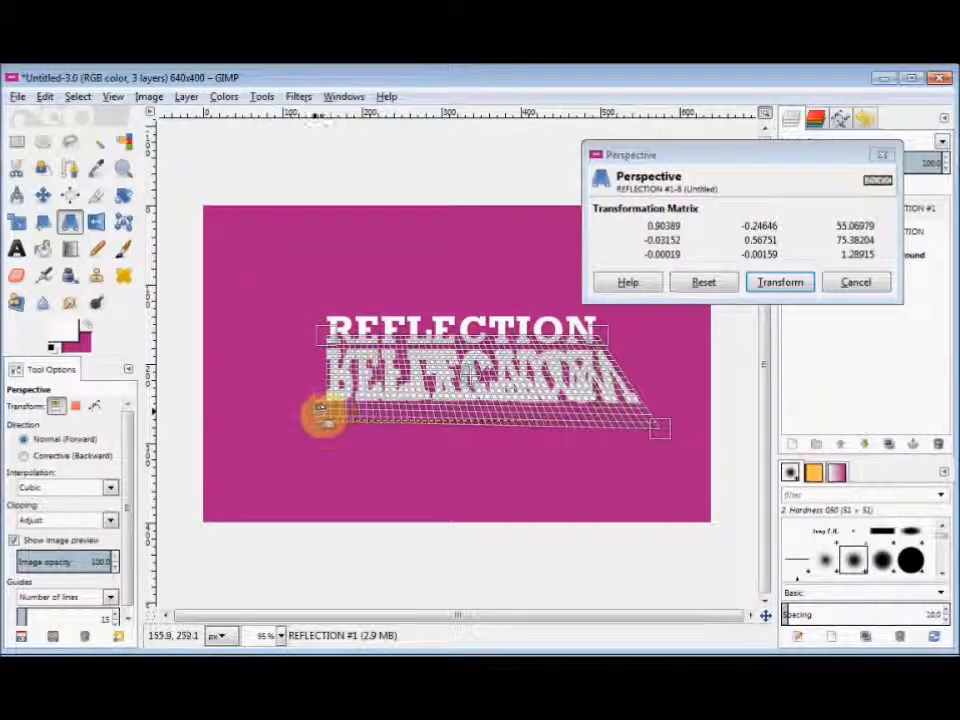
left_click_drag(330, 421, 271, 431)
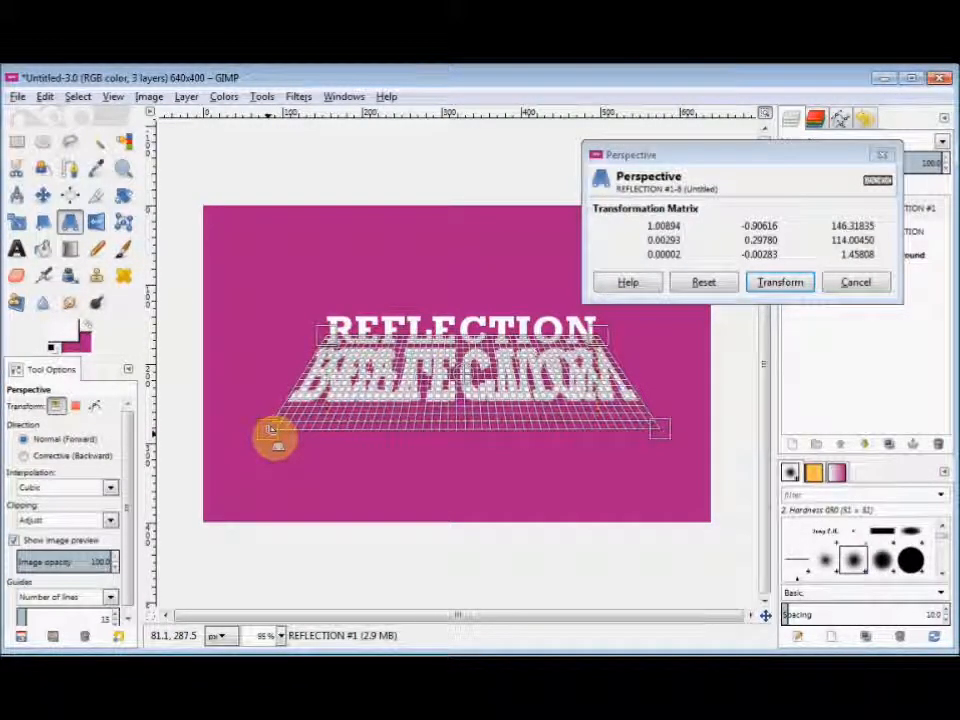
left_click(777, 285)
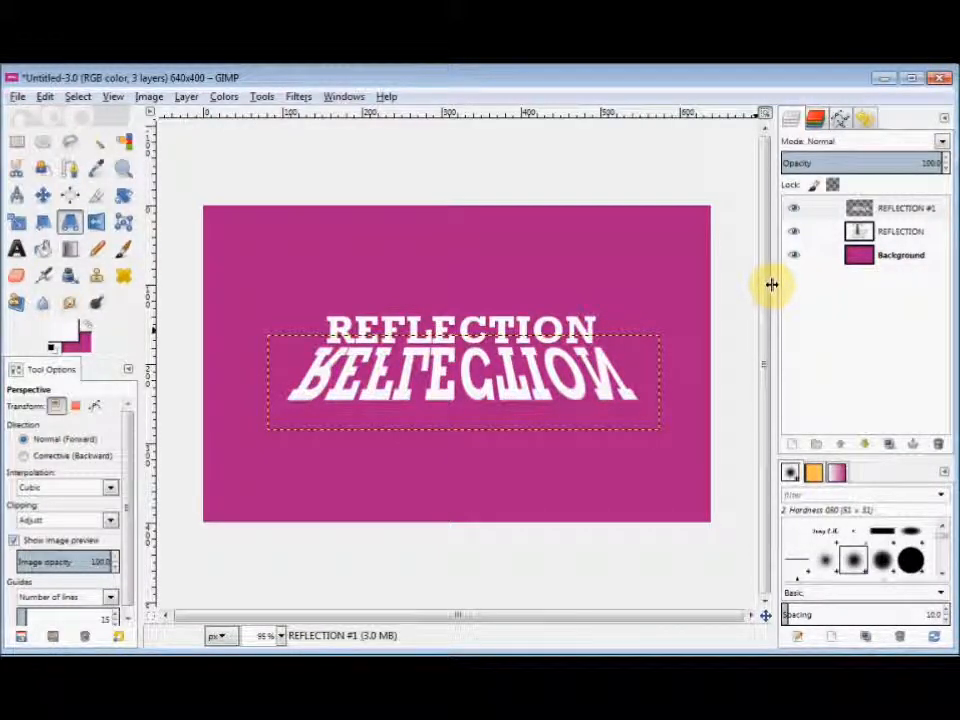
Select the flipped text by its alpha and fill it with a default-color linear gradient, black at the base to white near its top
right_click(832, 209)
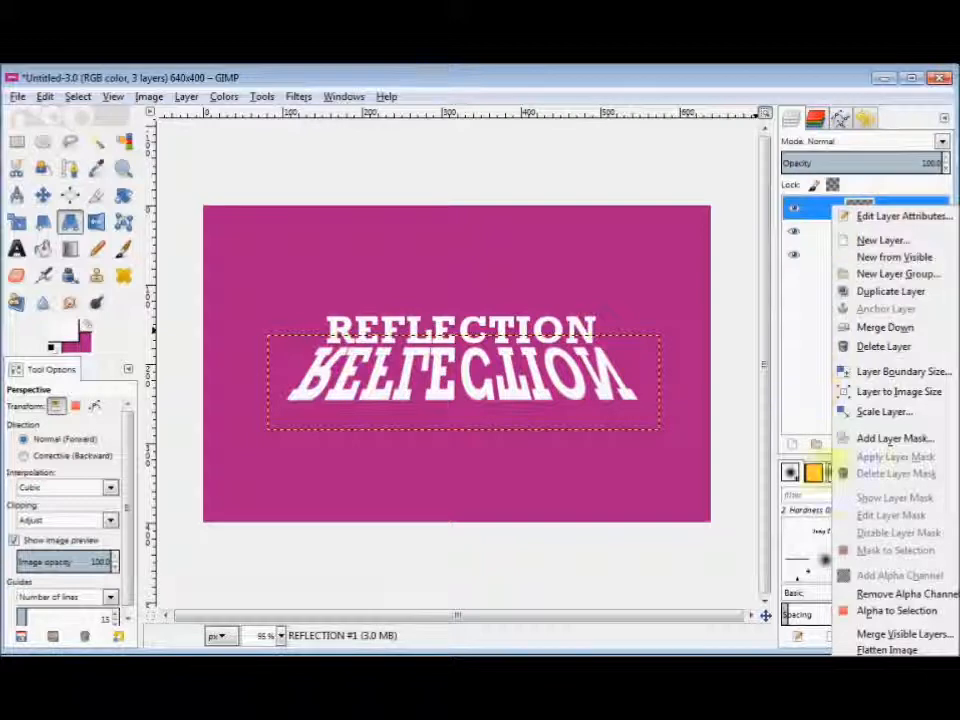
left_click(867, 612)
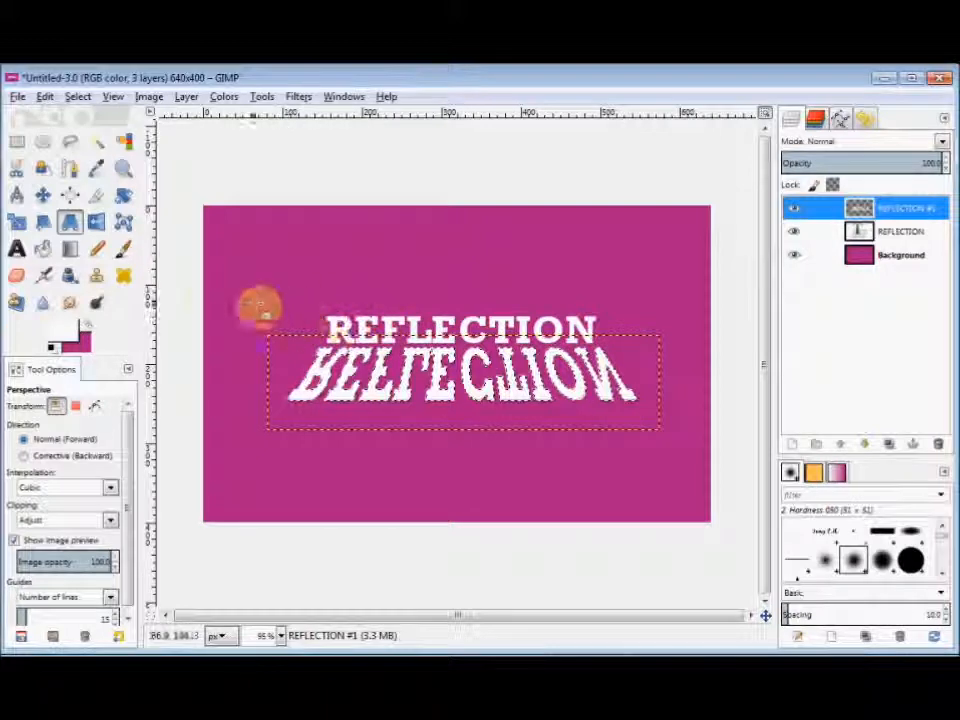
left_click(68, 252)
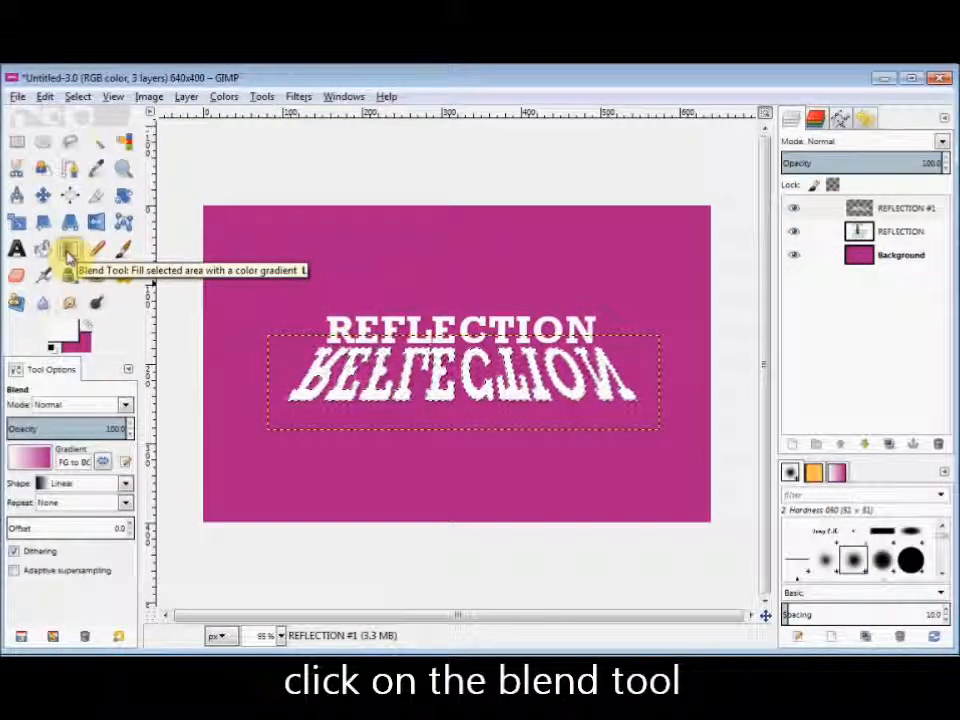
left_click(53, 350)
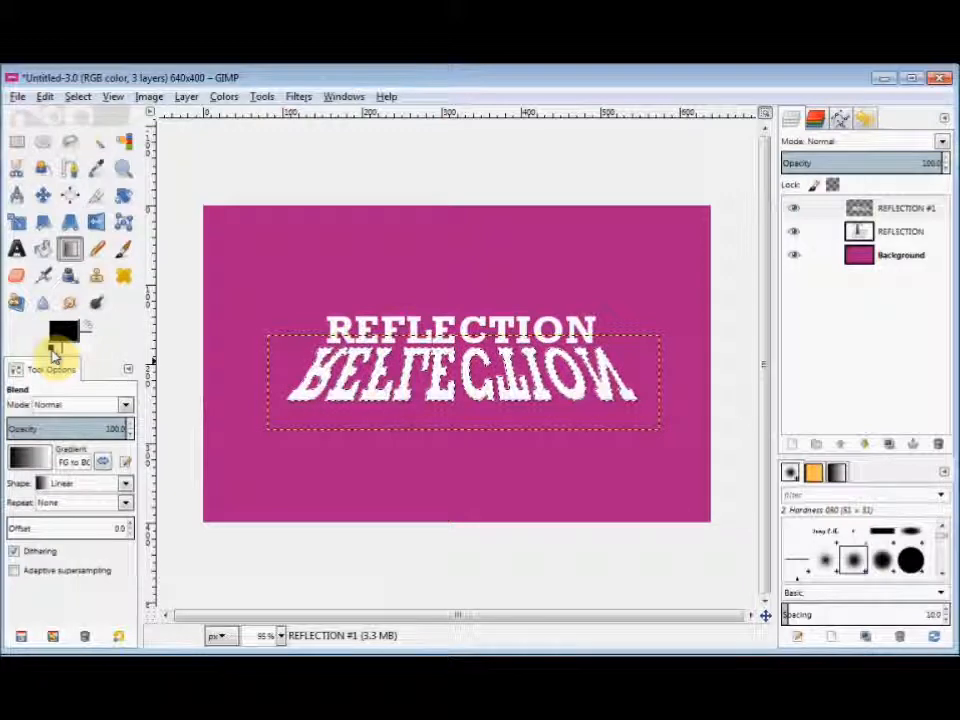
left_click(272, 399)
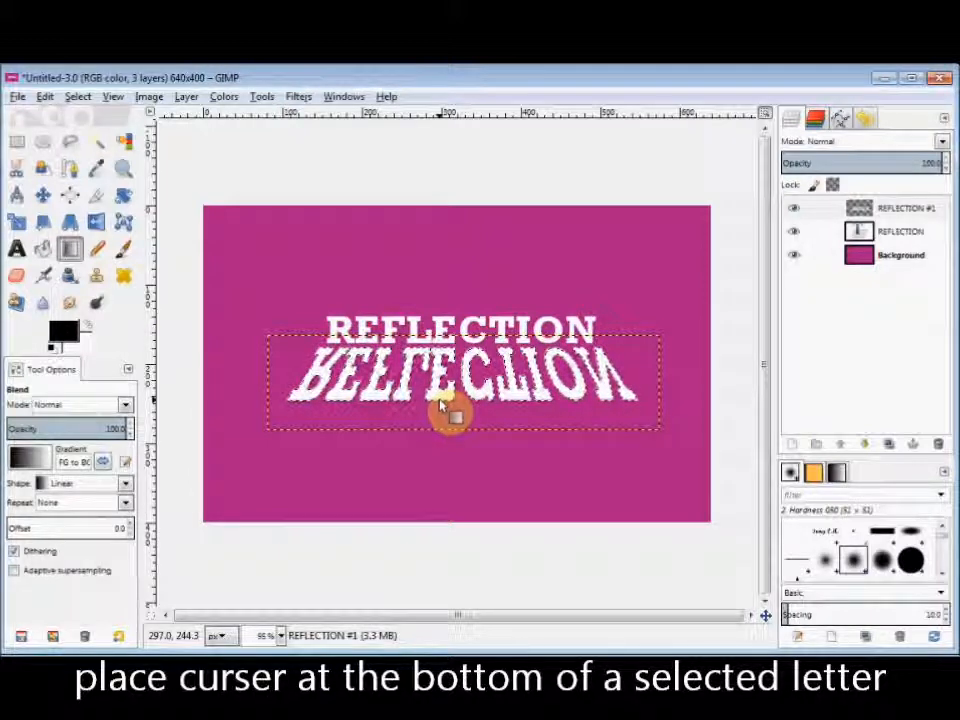
left_click_drag(440, 399, 441, 355)
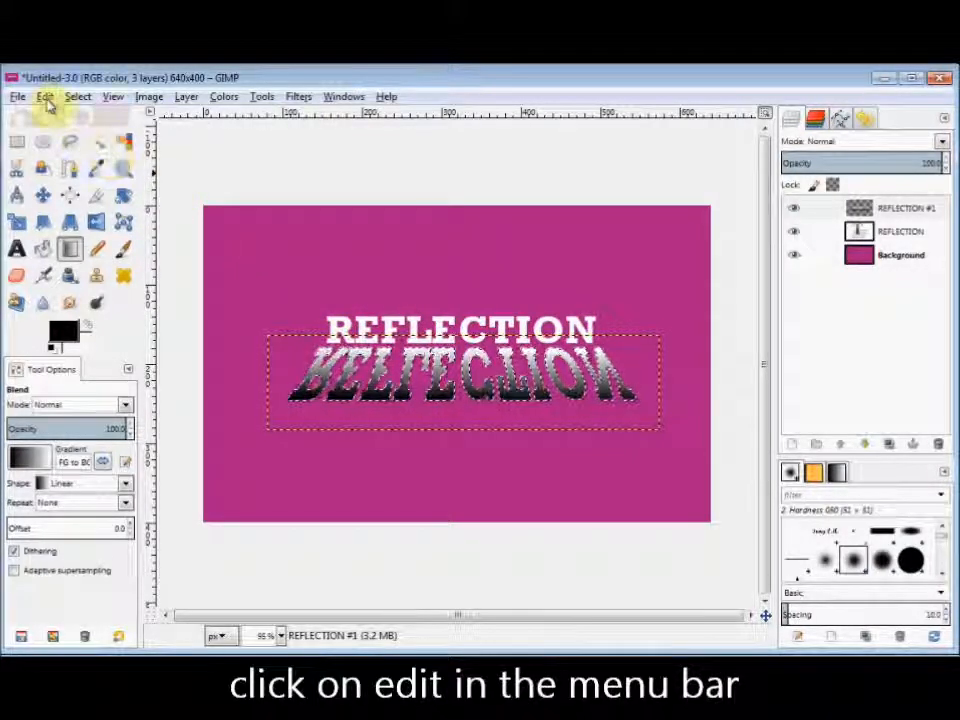
Stroke the flipped text's selection with a 1 px solid black line, and deselect it
left_click(46, 98)
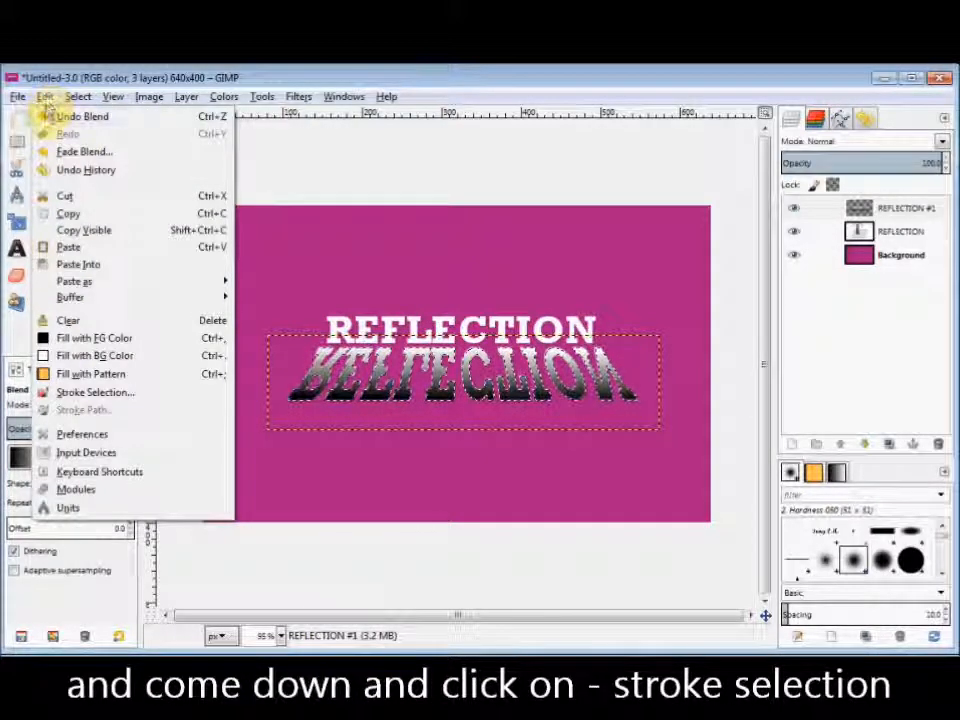
left_click(75, 393)
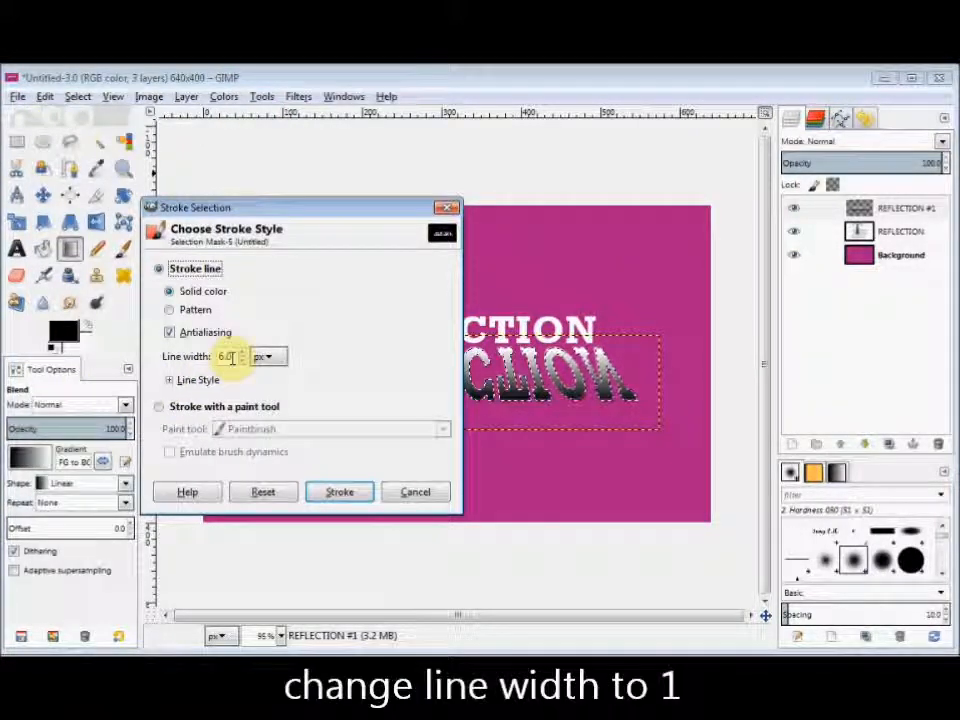
double_click(223, 357)
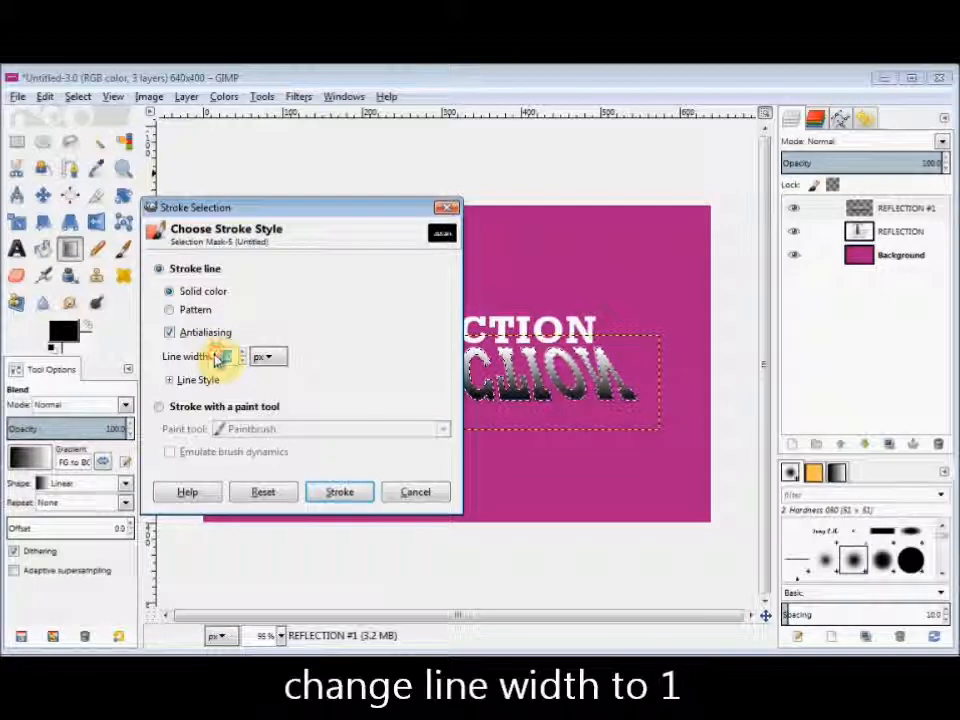
type("1")
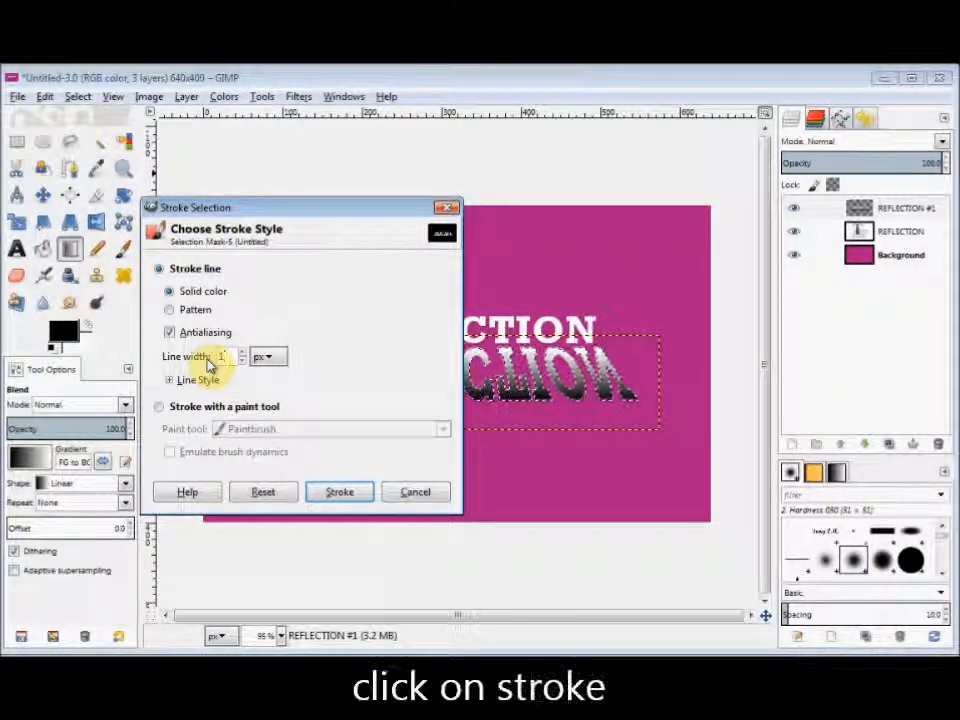
left_click(341, 492)
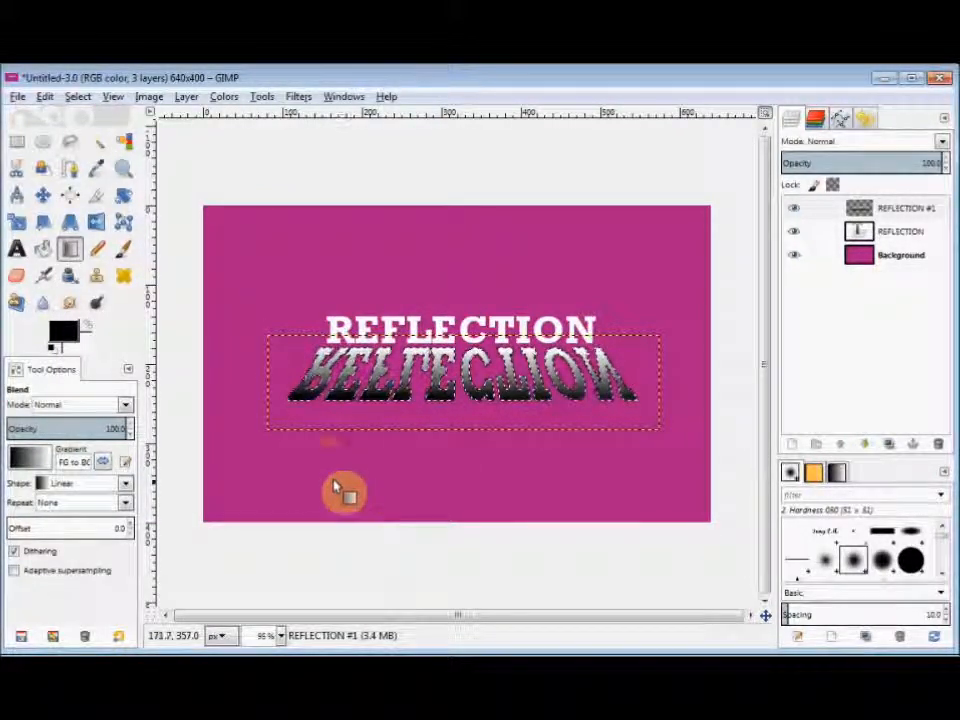
left_click(80, 99)
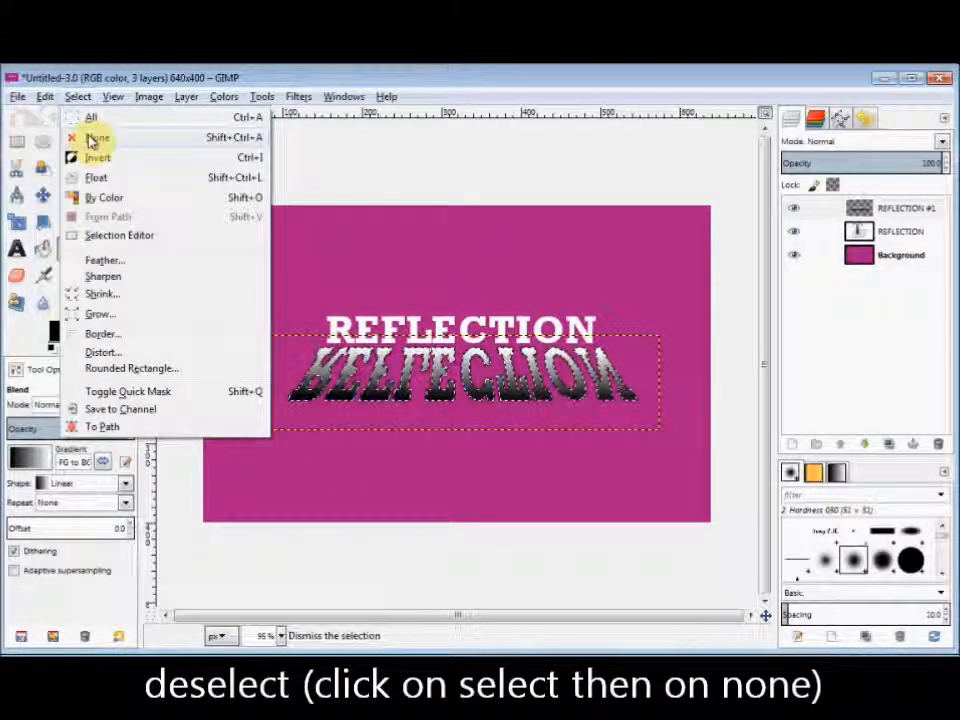
left_click(95, 137)
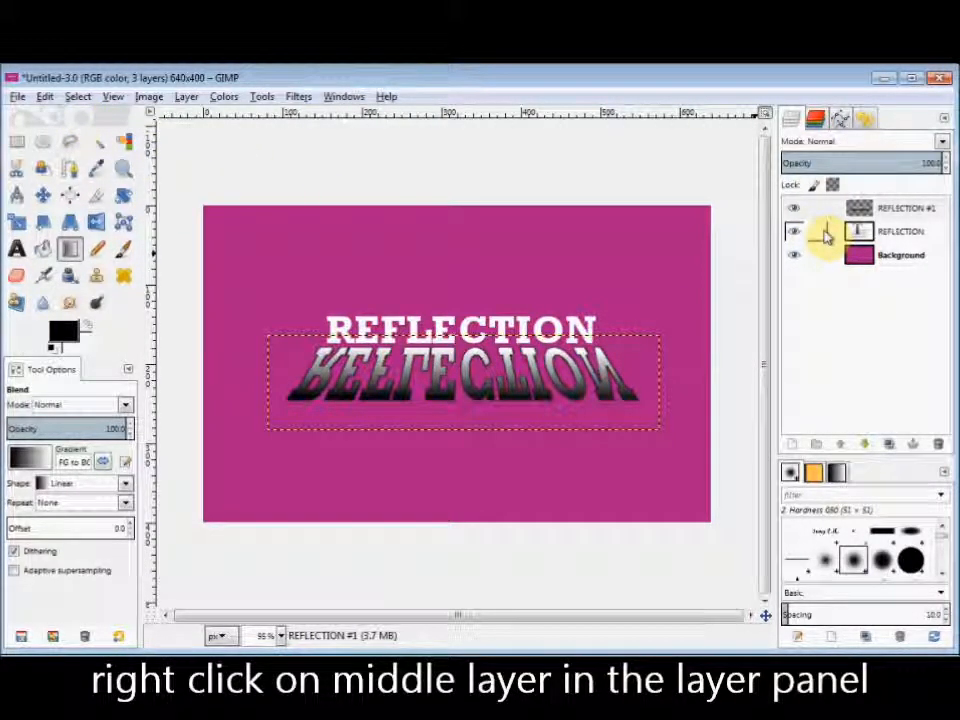
Select the original upright REFLECTION text by its alpha, stroke it with a 1 px solid black line, and deselect it
right_click(826, 236)
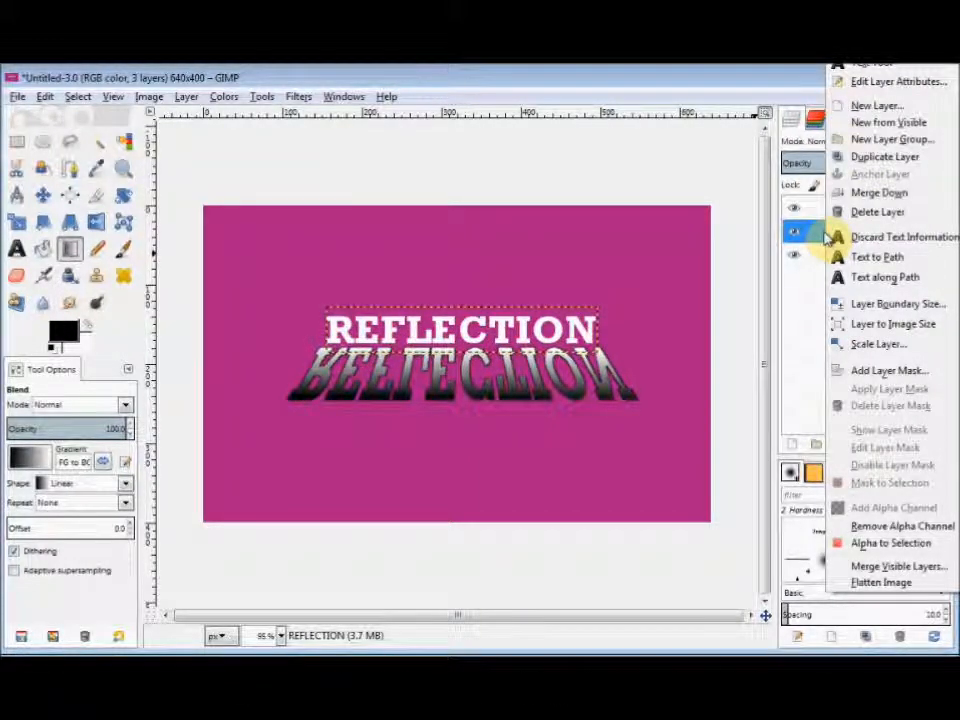
left_click(860, 545)
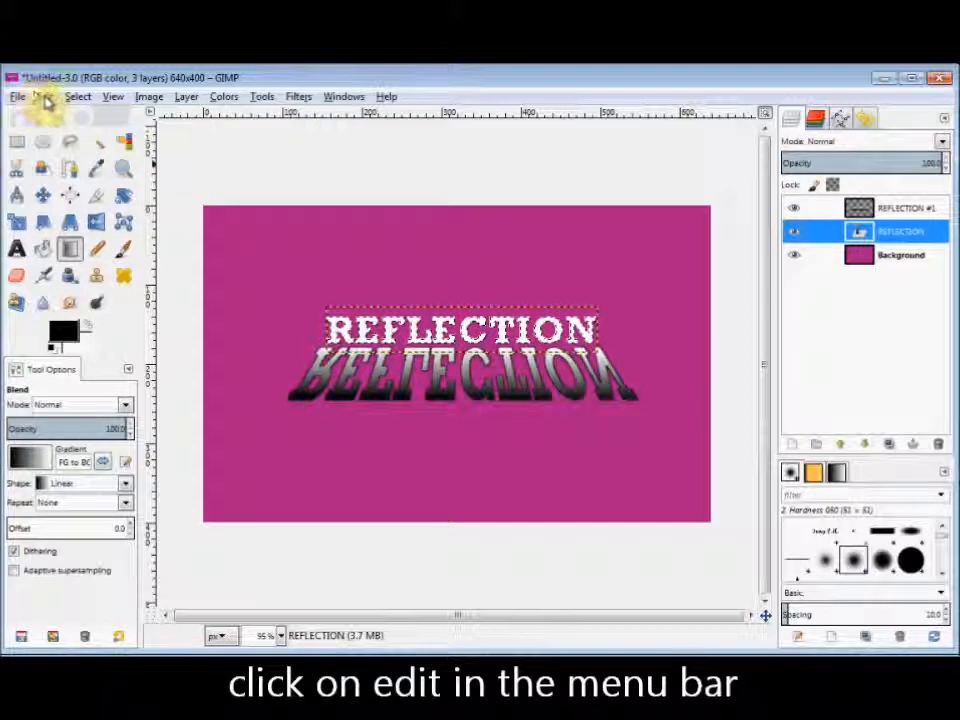
left_click(45, 97)
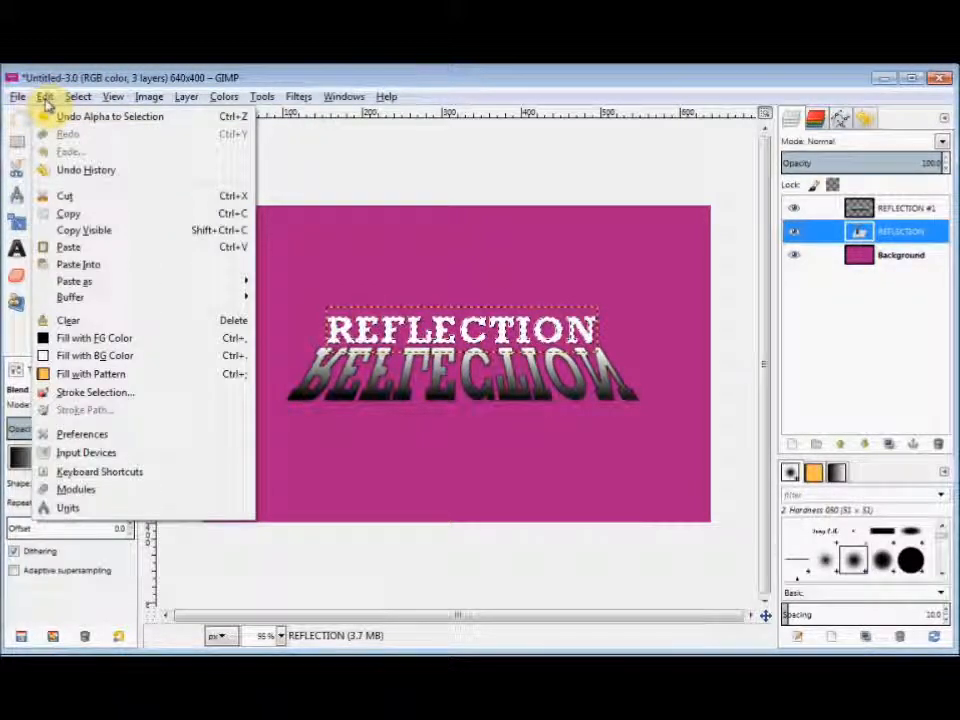
left_click(76, 392)
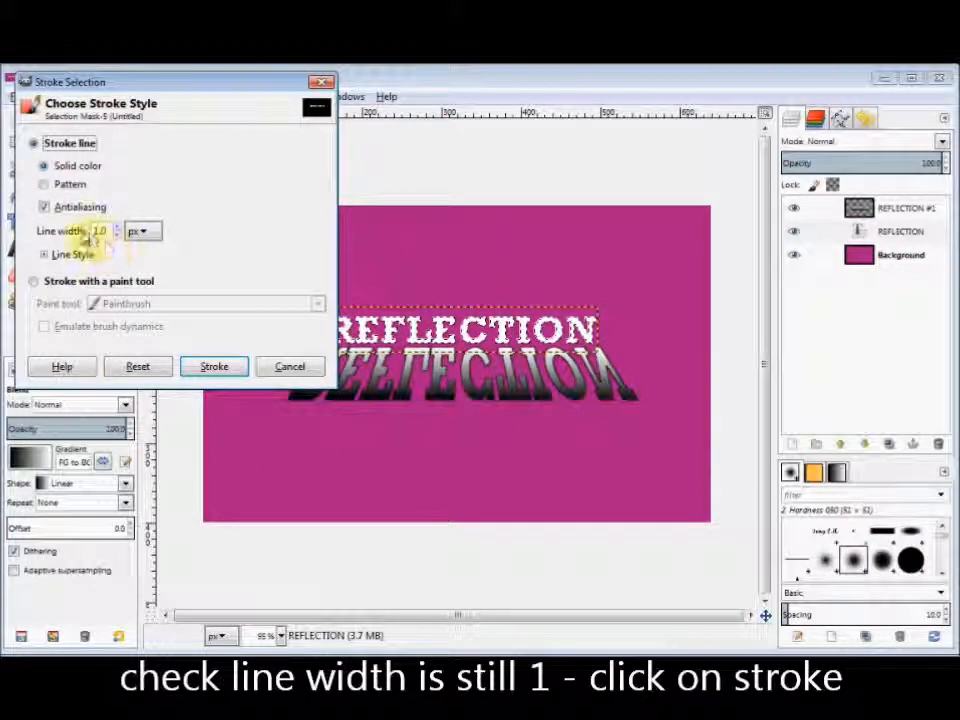
left_click(208, 370)
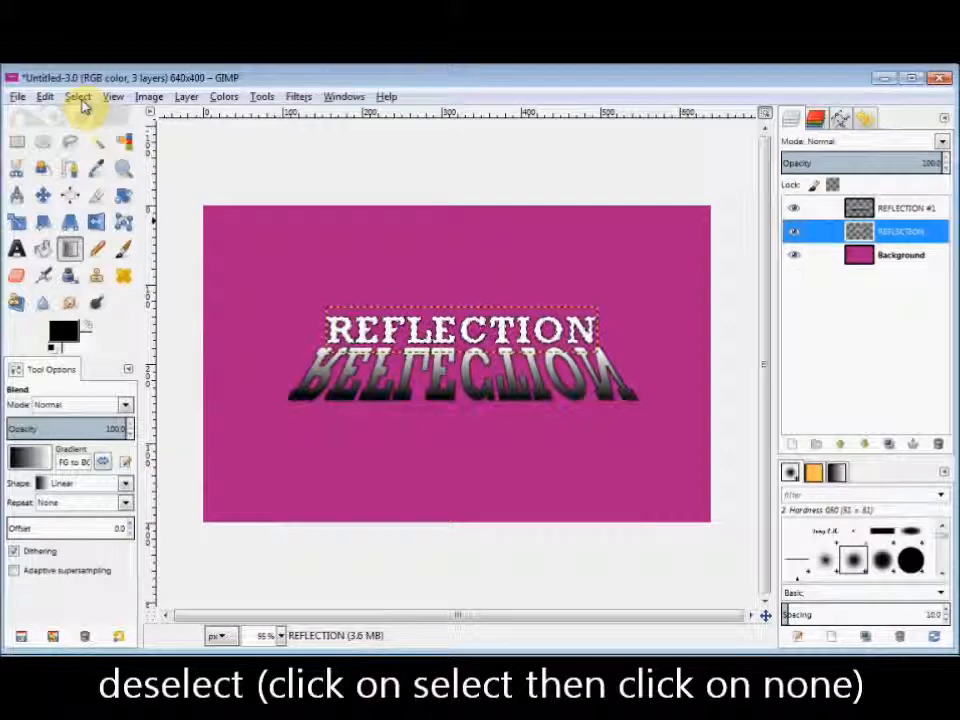
left_click(82, 102)
left_click(98, 138)
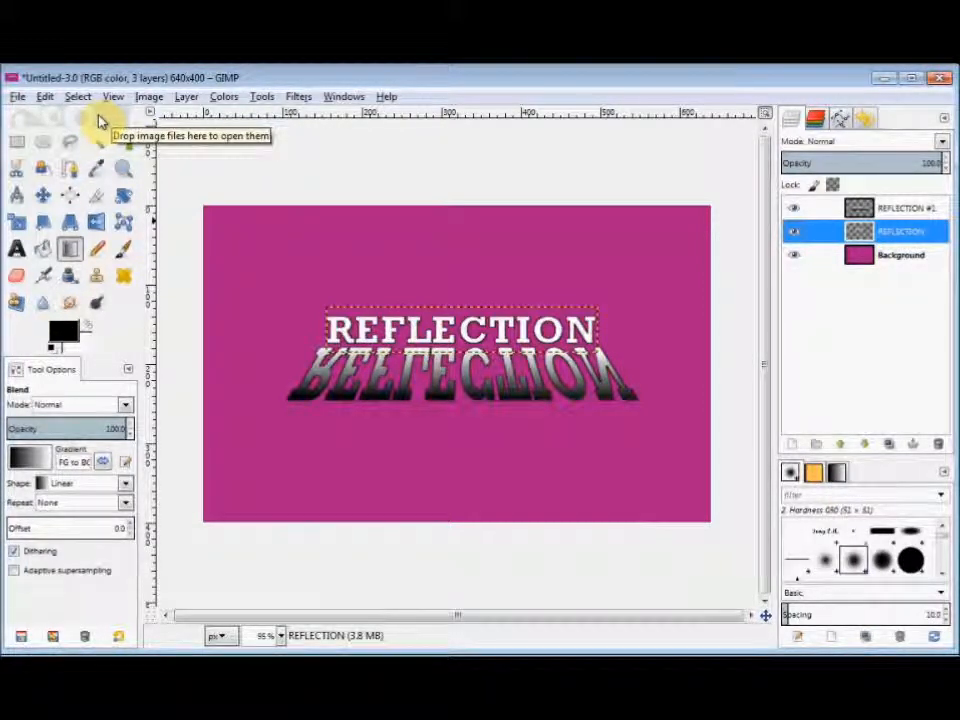
With the Background layer active, crop the image to about 523 × 207 px around both words
left_click(832, 260)
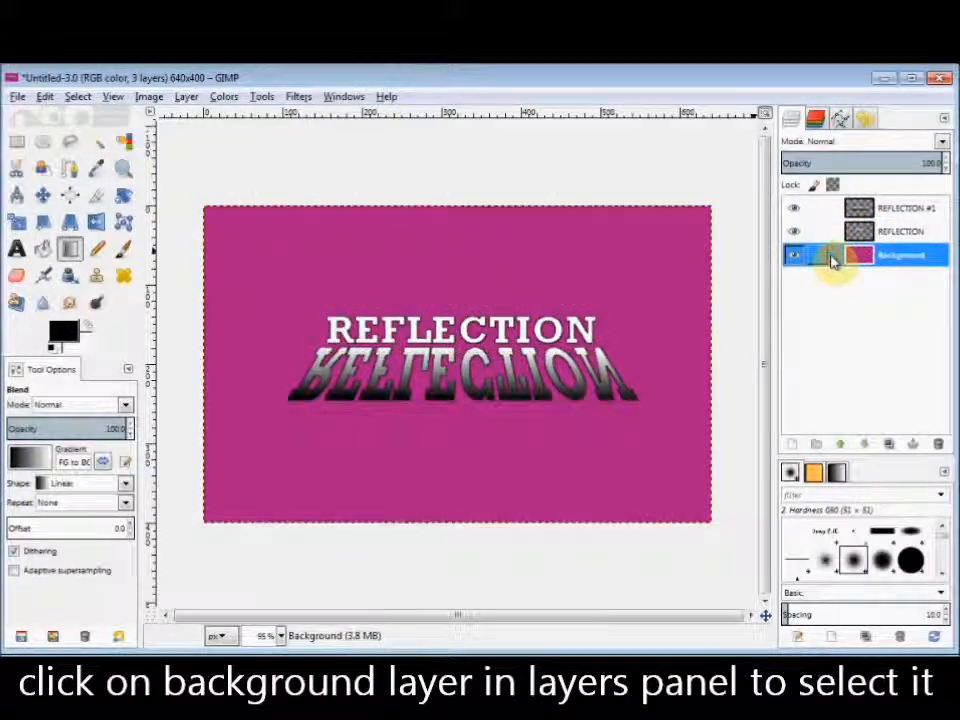
left_click(97, 197)
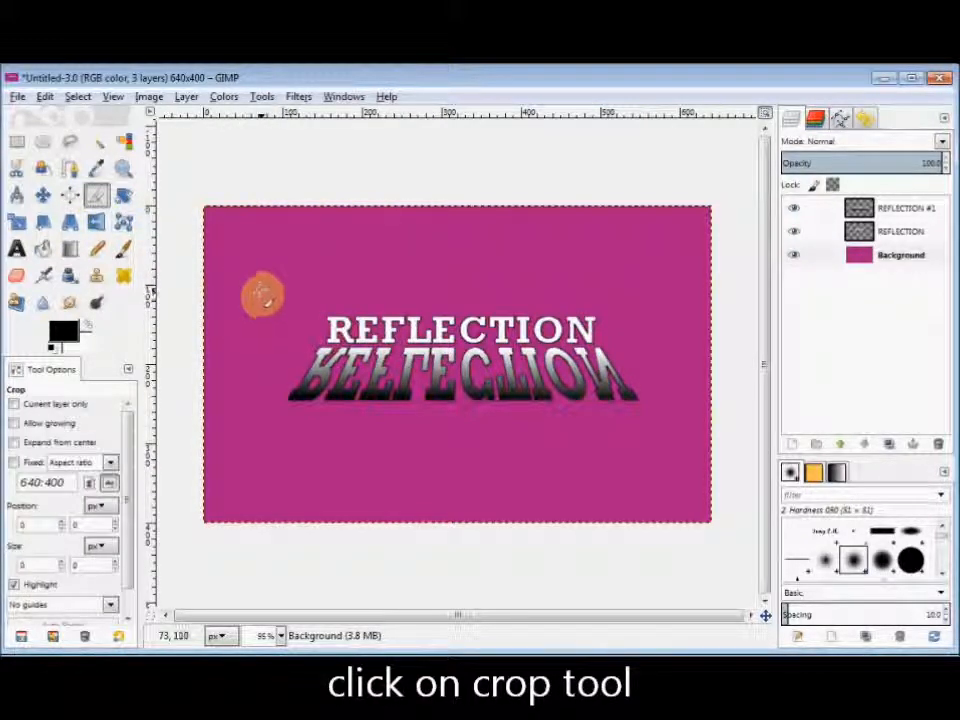
left_click_drag(258, 290, 673, 457)
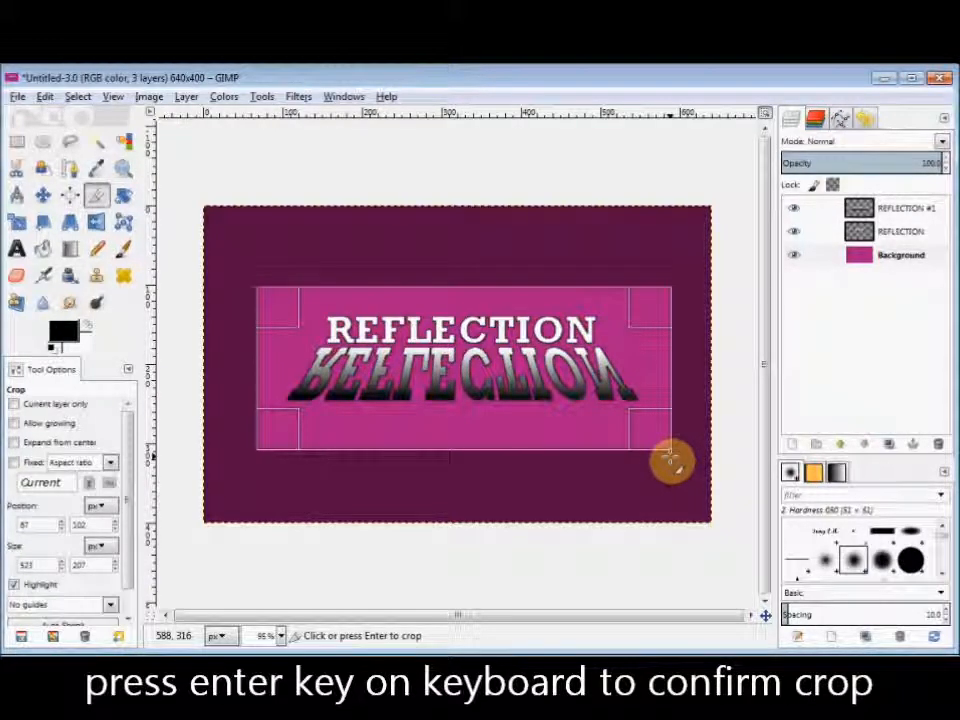
key("Return")
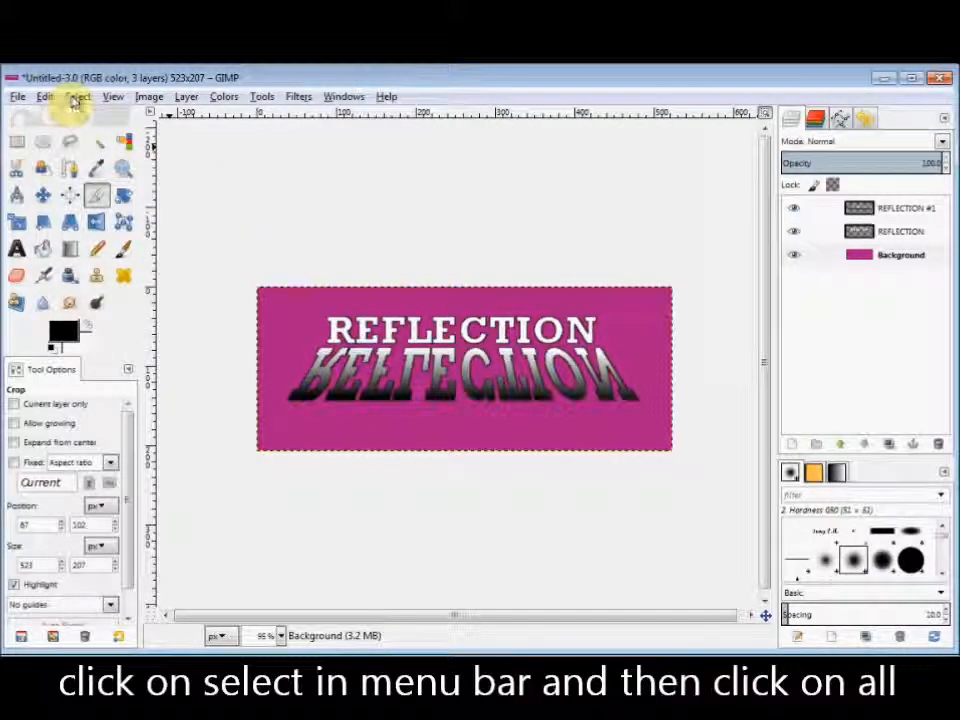
Add a black border around the whole image by stroking a full selection on the Background layer at 5 px, then deselect
left_click(77, 97)
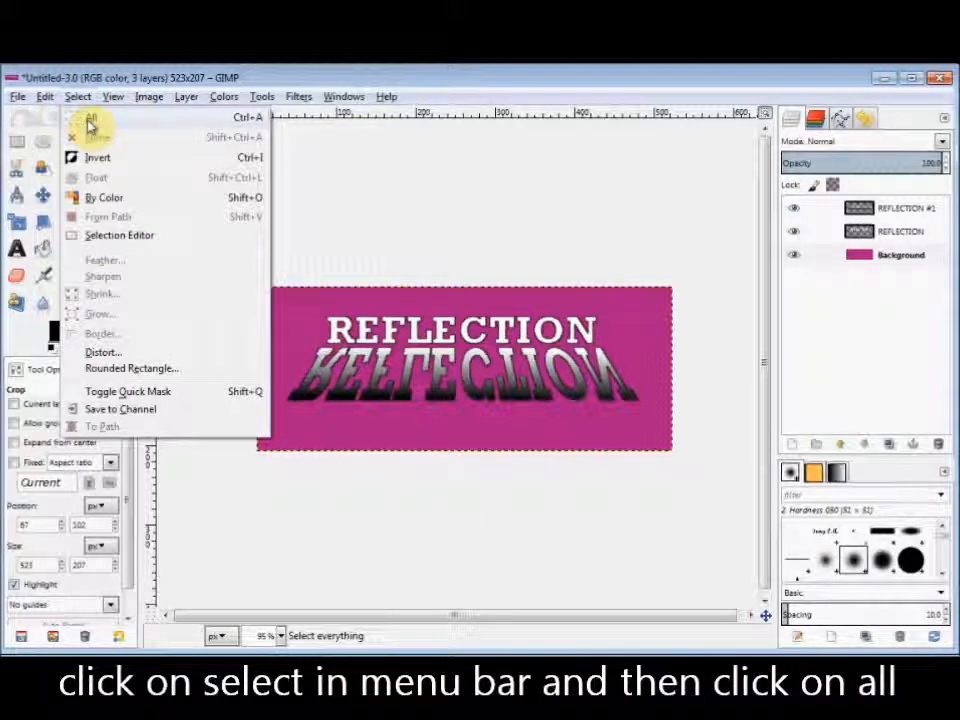
left_click(90, 121)
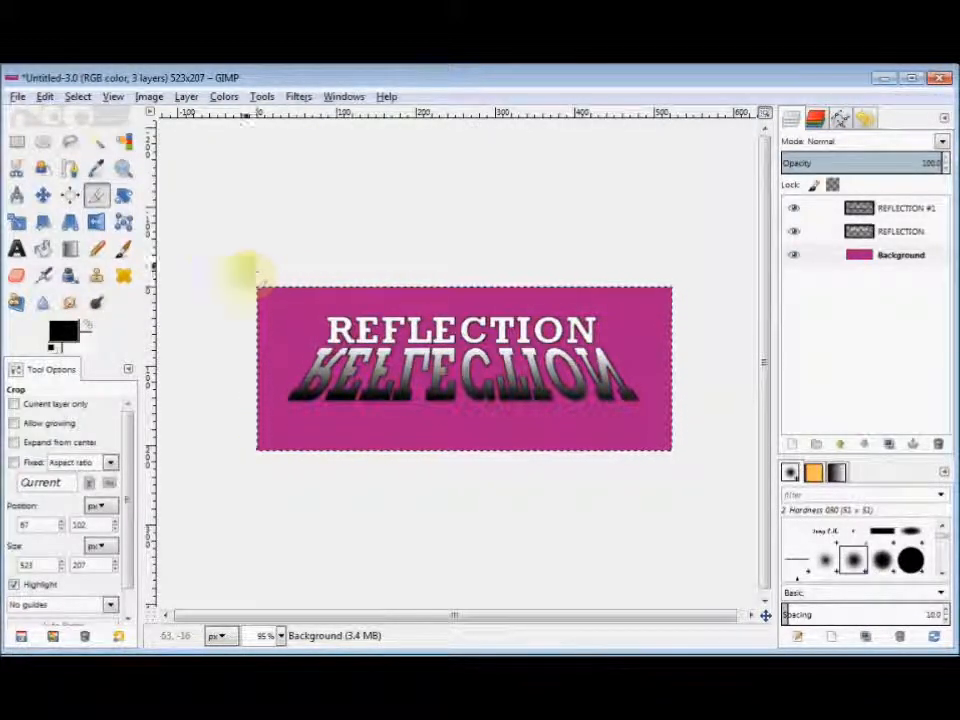
left_click(46, 100)
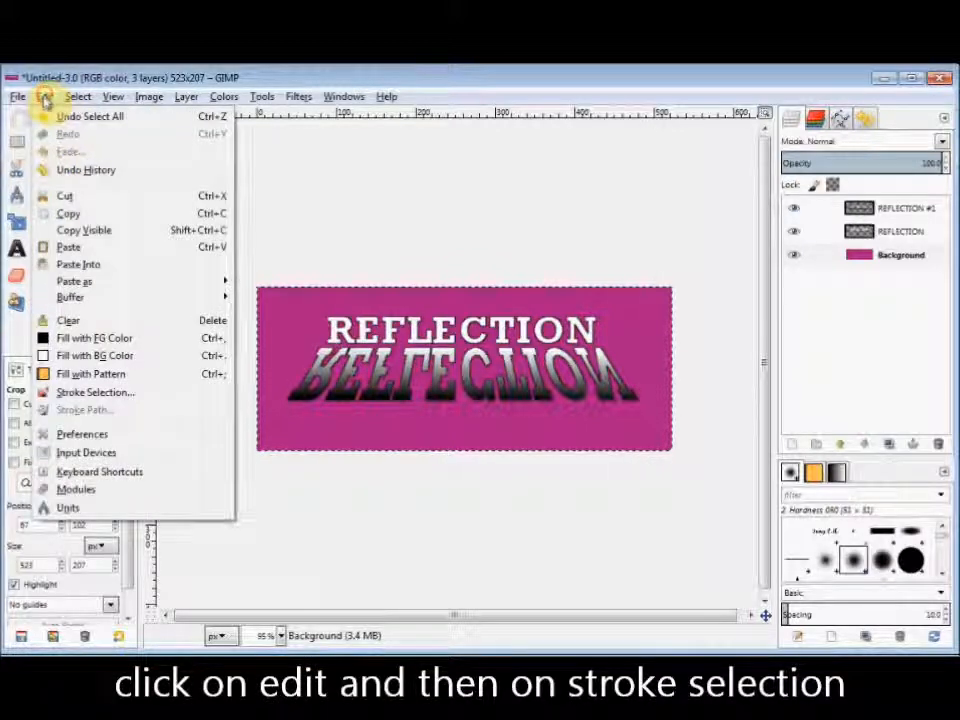
left_click(80, 393)
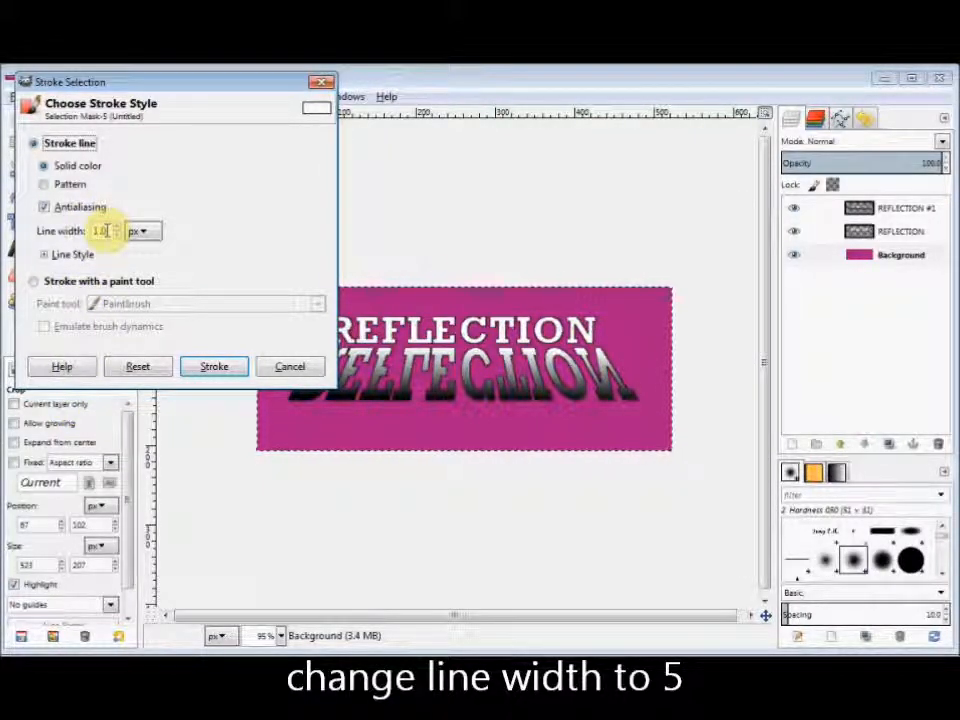
left_click_drag(108, 231, 96, 230)
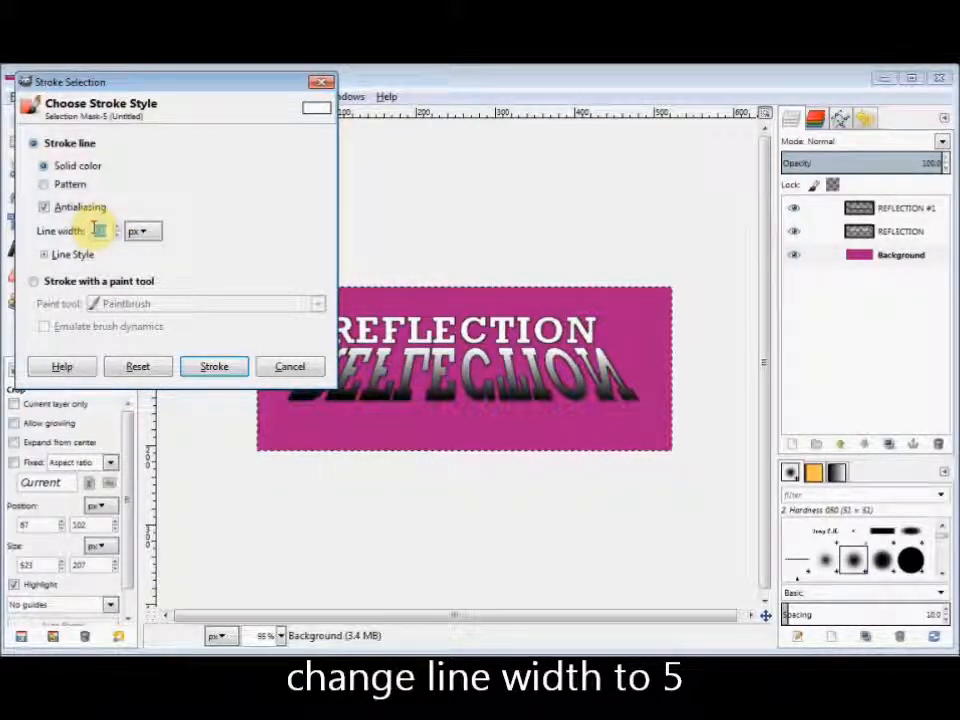
type("5")
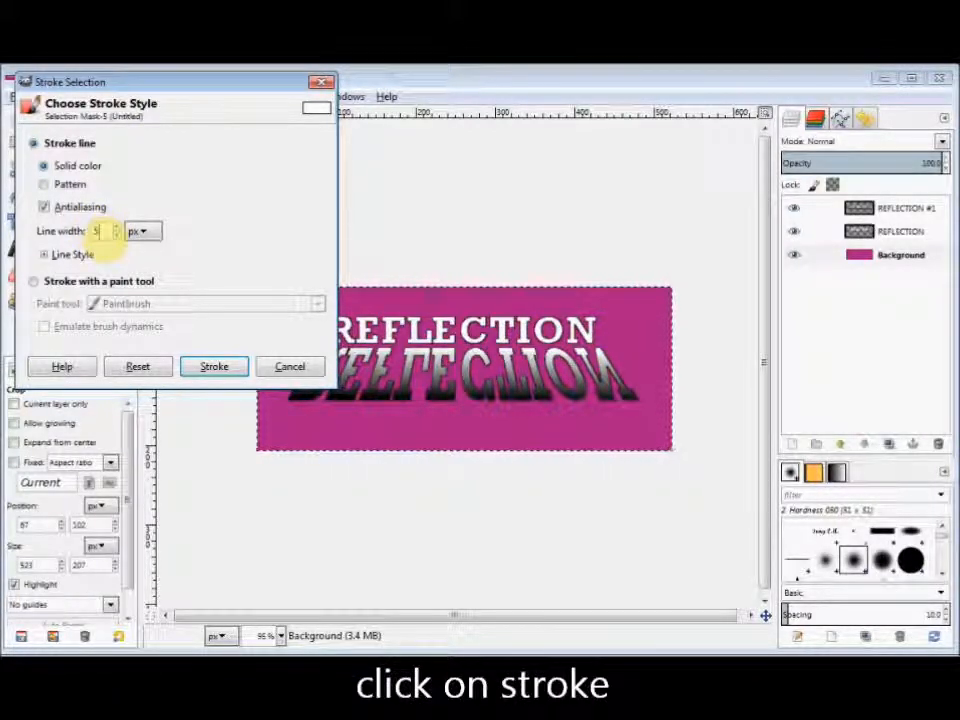
left_click(209, 366)
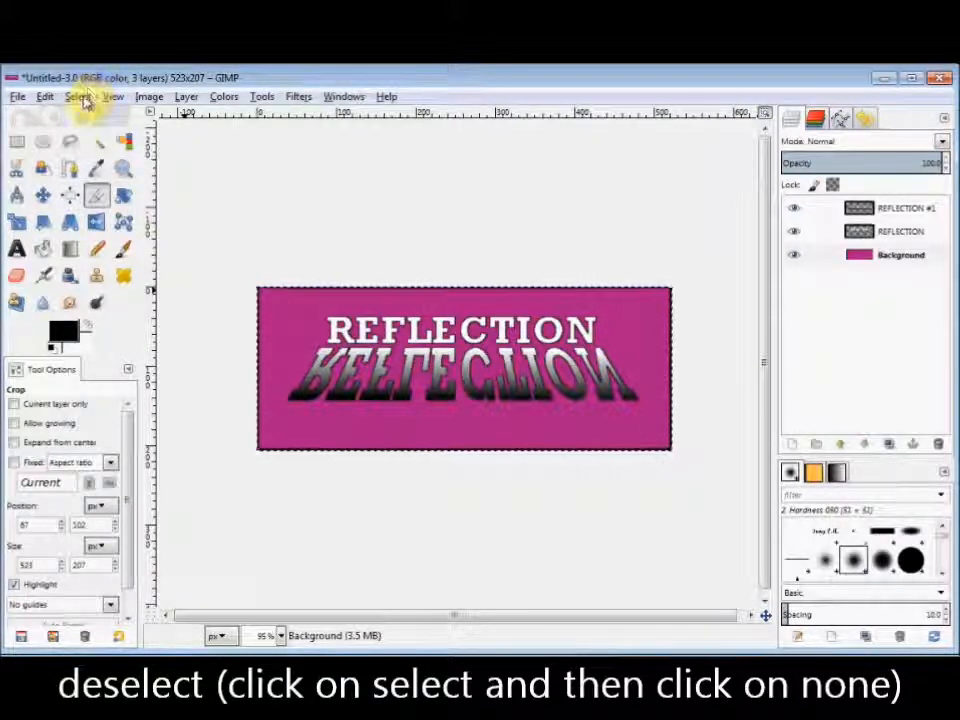
left_click(80, 97)
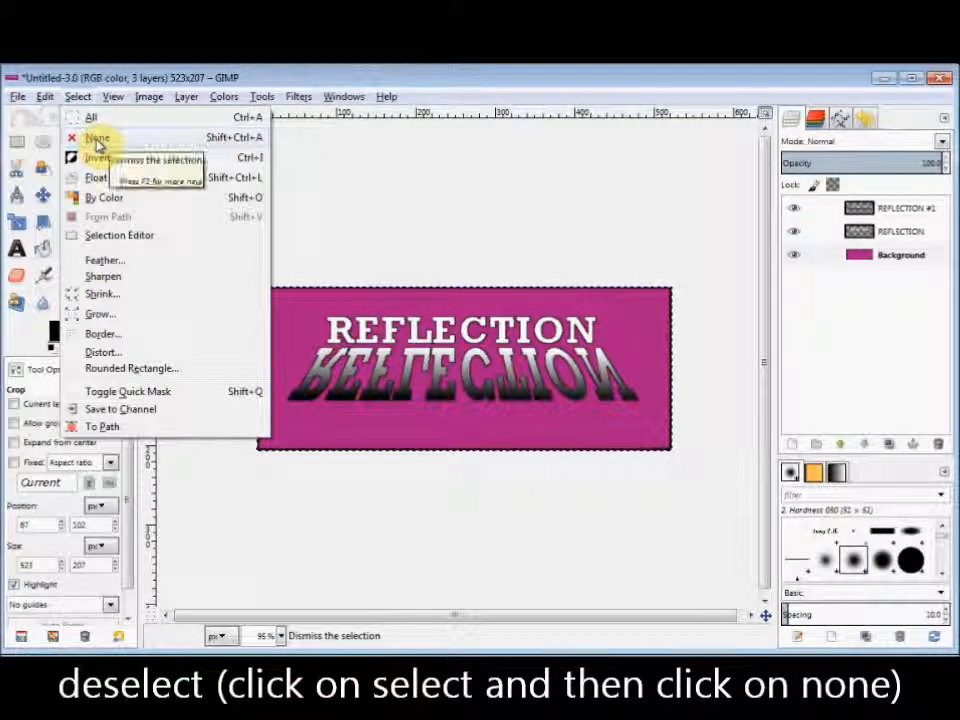
left_click(97, 139)
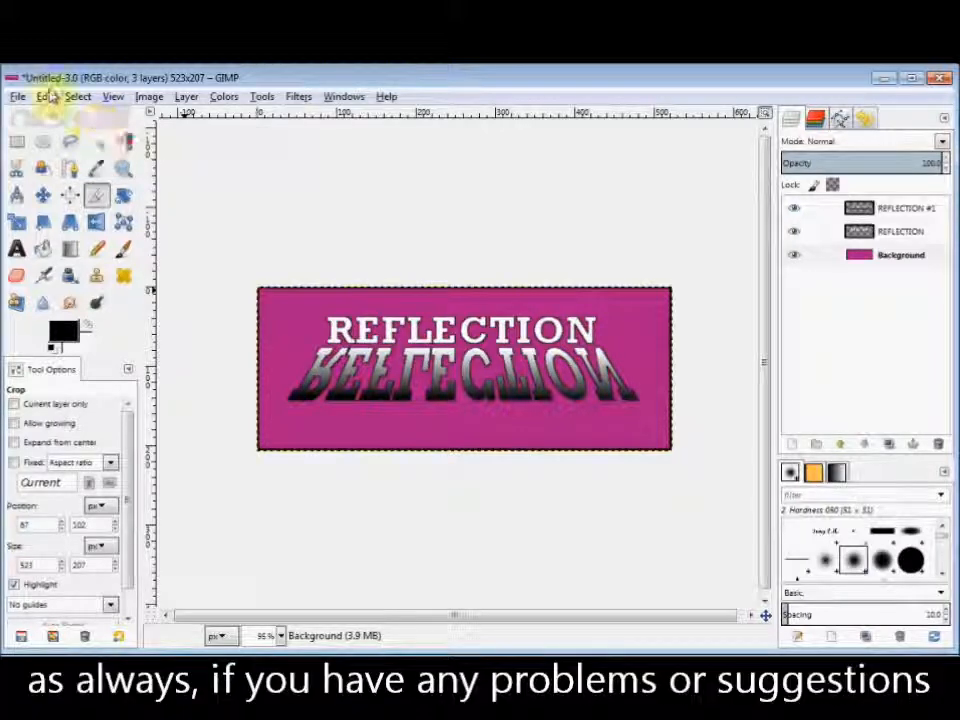